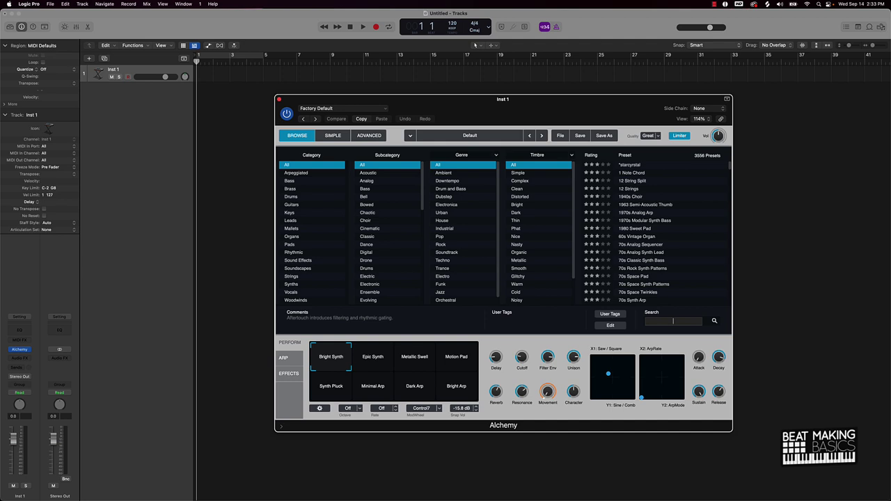
Step: Search the Alchemy presets for "retro" and load Retro Space Lead
{"action": "type", "text": "retro"}
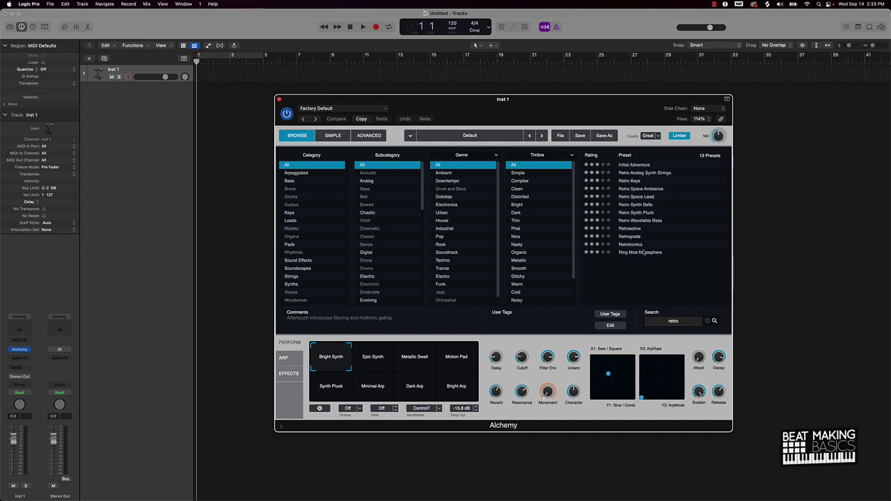
{"action": "left_click", "coordinate": [646, 198]}
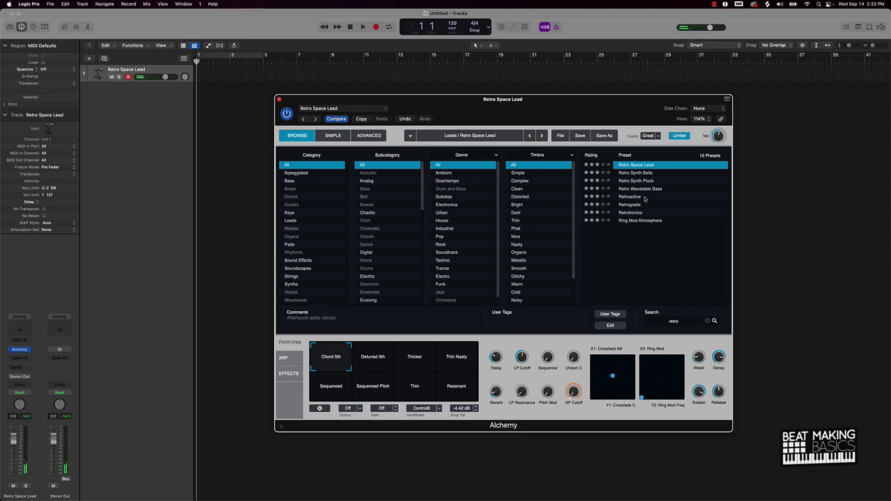
Step: Show the on-screen piano keyboard beneath the synth window and move the Retro Space Lead performance snapshot to Thicker
{"action": "key", "text": "super+k"}
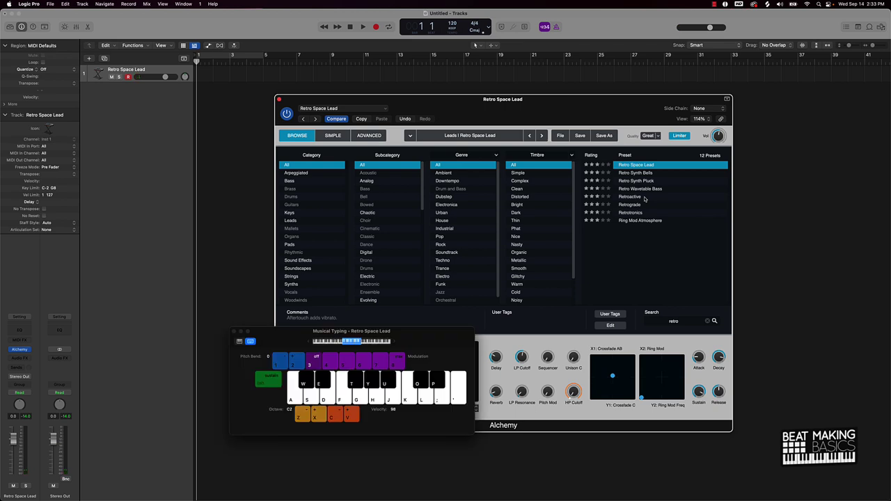
{"action": "left_click", "coordinate": [238, 342]}
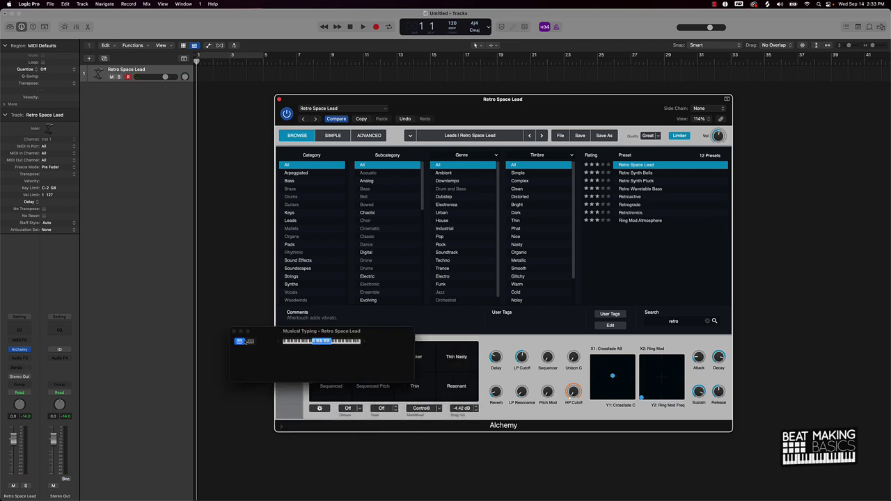
{"action": "left_click_drag", "start_coordinate": [360, 340], "coordinate": [411, 446]}
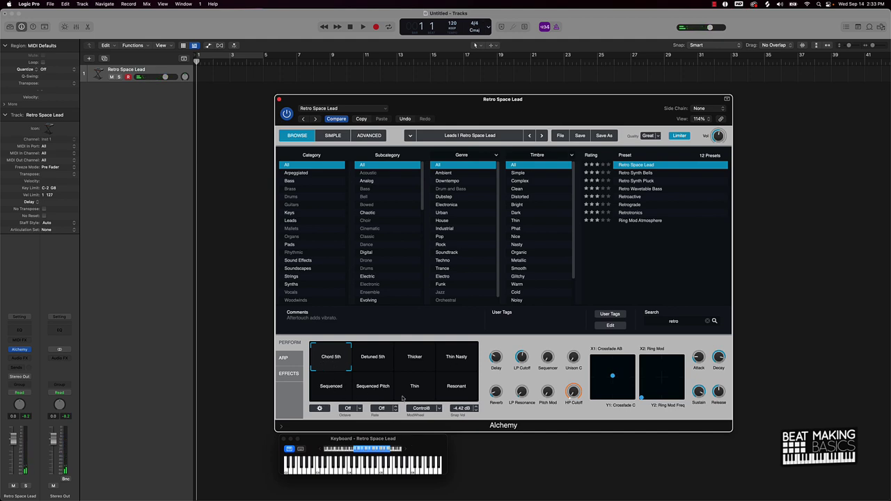
{"action": "left_click_drag", "start_coordinate": [324, 361], "coordinate": [406, 366]}
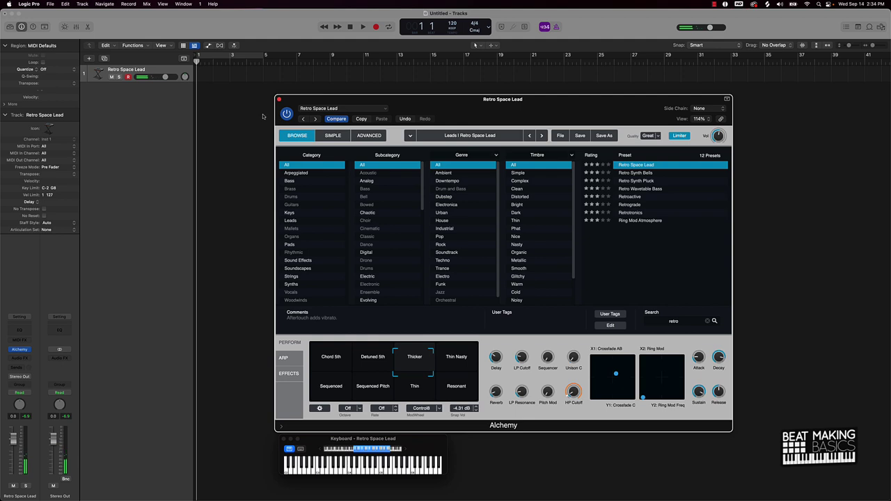
Step: Close the synth window and record a melody on the Retro Space Lead track at 141 BPM, cycling bars 1 to 4
{"action": "left_click", "coordinate": [279, 101]}
{"action": "left_click", "coordinate": [234, 54]}
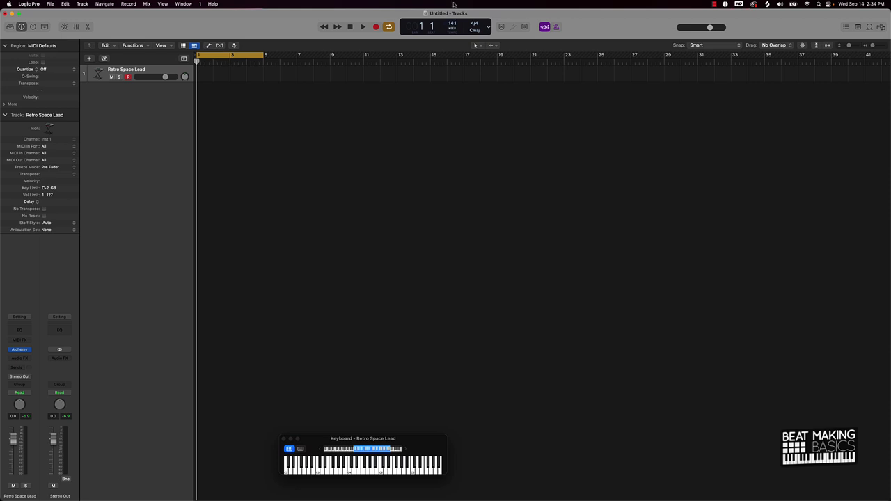
{"action": "key", "text": "r"}
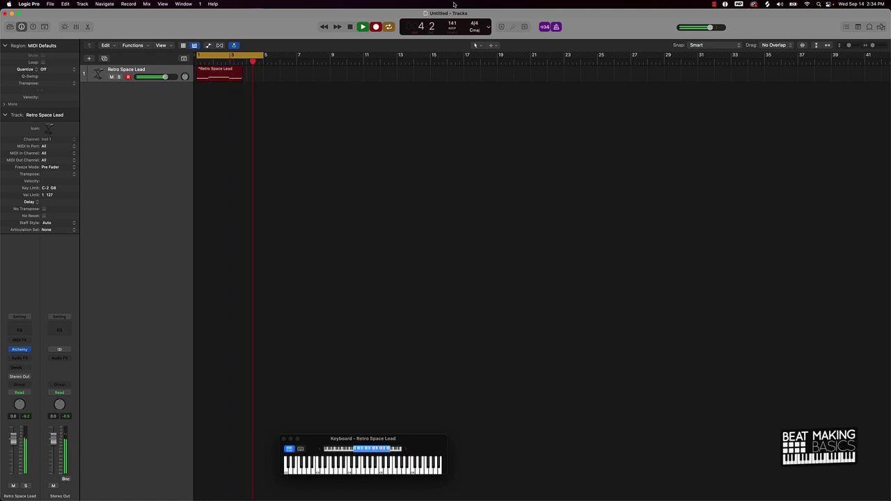
{"action": "key", "text": "space"}
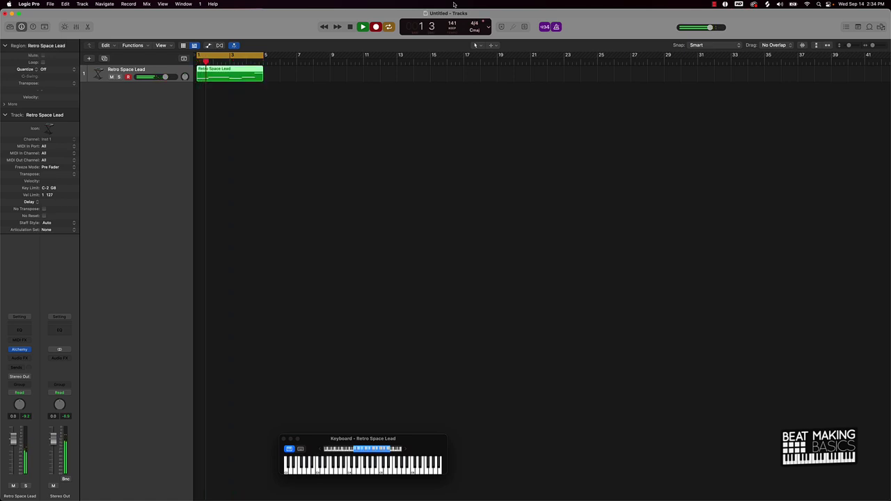
{"action": "key", "text": "space"}
Step: Open the recorded Retro Space Lead region in the Piano Roll and quantize all its notes to 1/8 Note
{"action": "left_click", "coordinate": [253, 94]}
{"action": "double_click", "coordinate": [252, 76]}
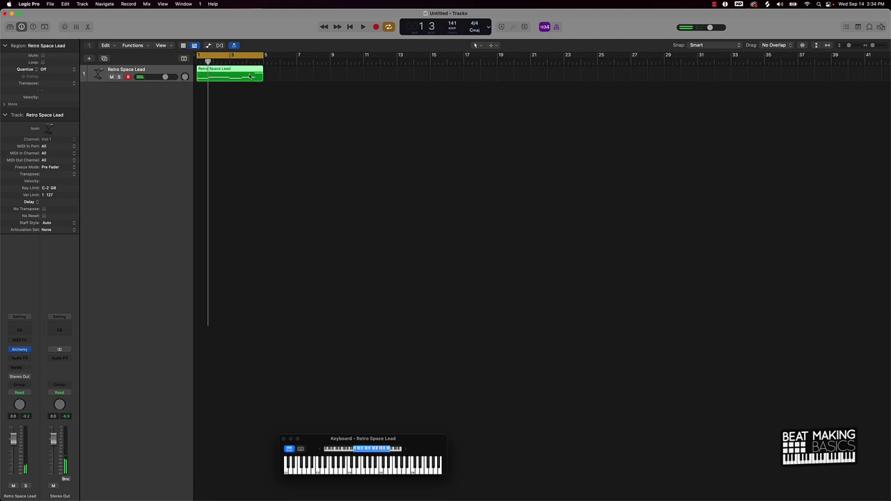
{"action": "key", "text": "super+a"}
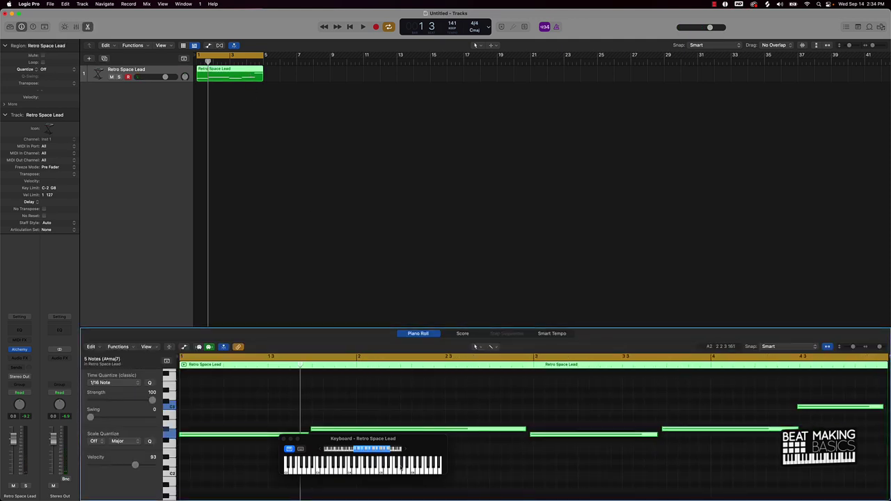
{"action": "left_click", "coordinate": [117, 384]}
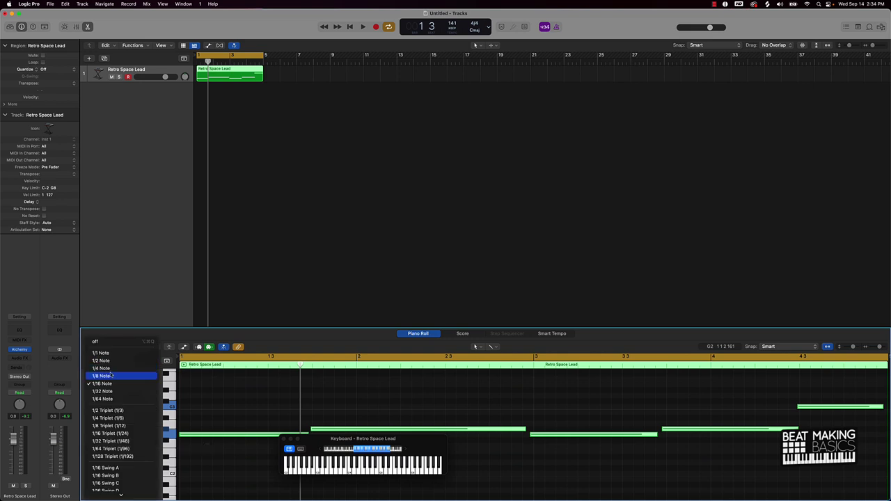
{"action": "left_click", "coordinate": [110, 376]}
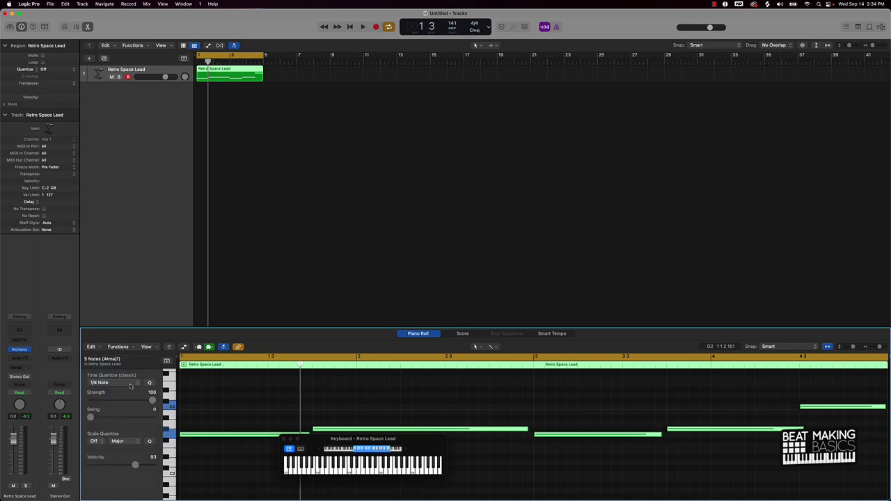
Step: Trim the selected notes' ends to each other with Force Legato and play the melody, with the on-screen keyboard clear of the notes
{"action": "right_click", "coordinate": [516, 429]}
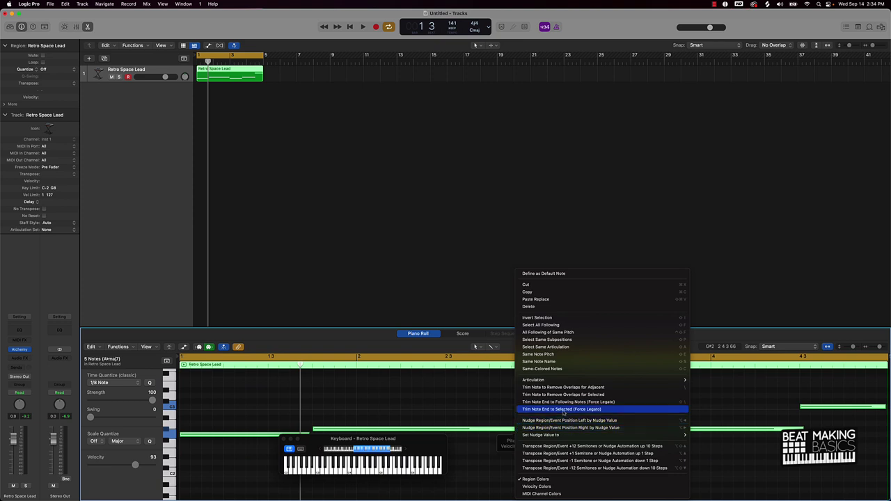
{"action": "left_click", "coordinate": [564, 409]}
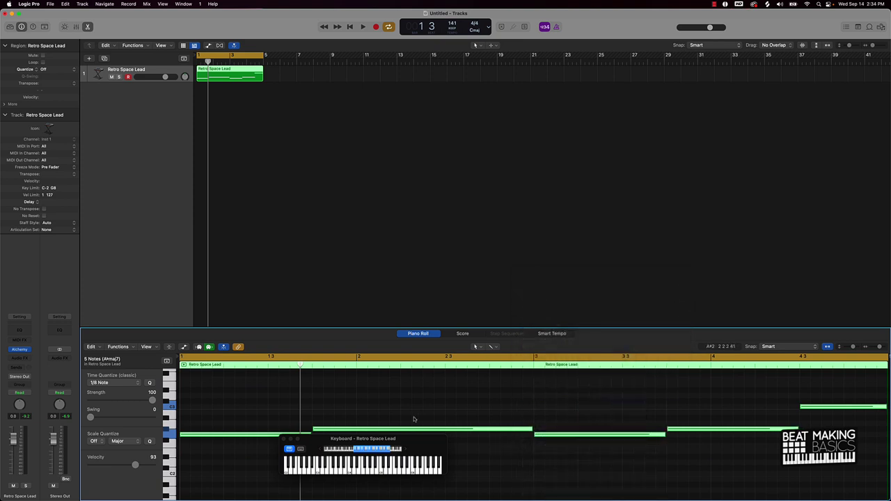
{"action": "key", "text": "space"}
{"action": "left_click_drag", "start_coordinate": [321, 443], "coordinate": [364, 252]}
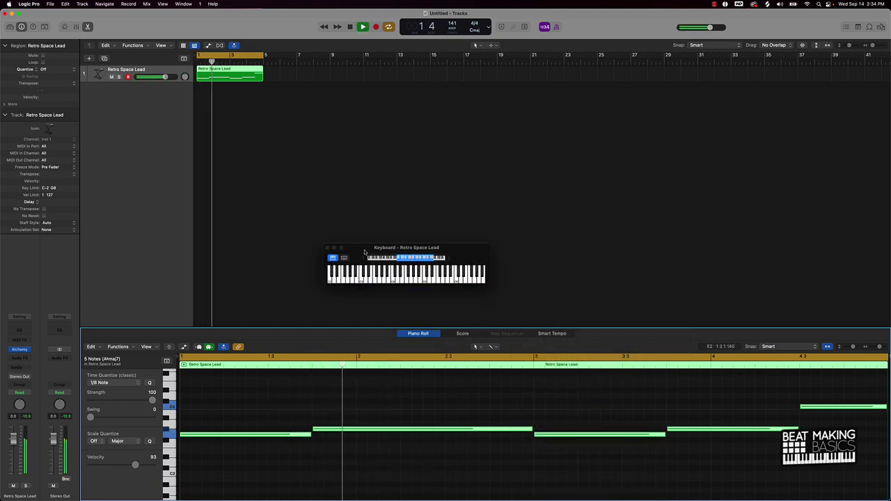
Step: Show the Note Velocity lane and raise the velocity of all melody notes to the maximum, then stop playback
{"action": "left_click", "coordinate": [185, 348]}
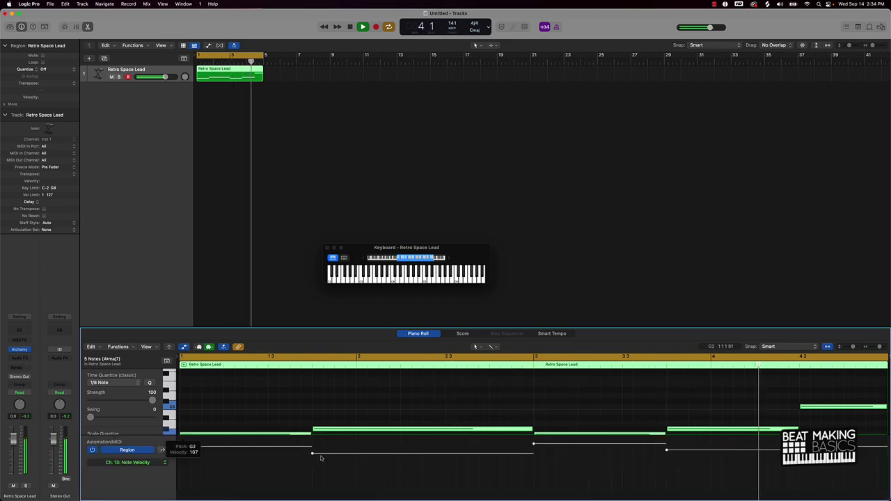
{"action": "left_click_drag", "start_coordinate": [312, 454], "coordinate": [325, 390]}
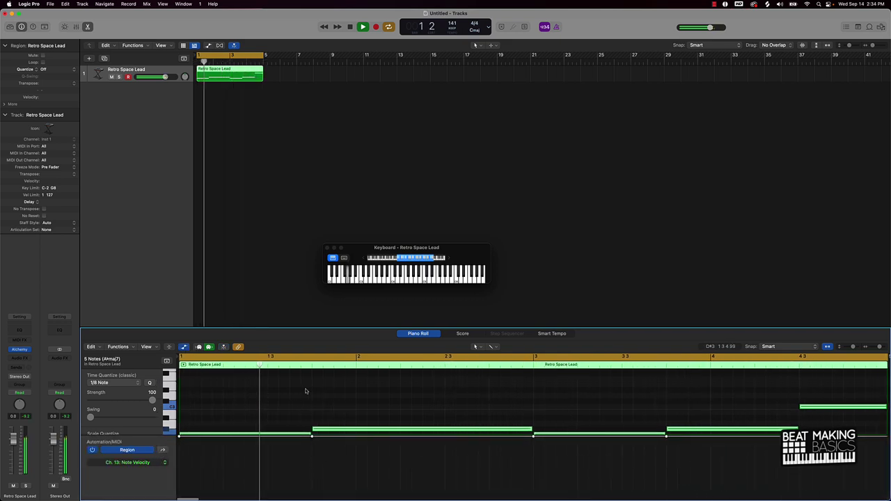
{"action": "key", "text": "space"}
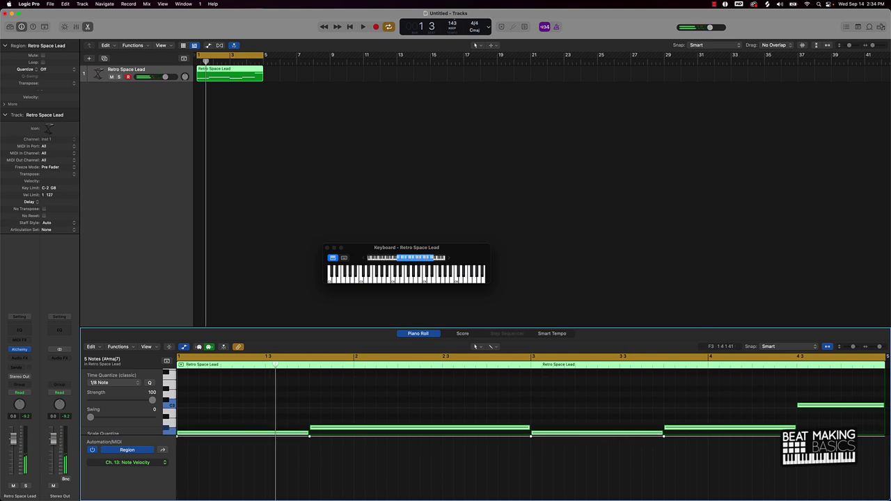
Step: Create one software instrument track with a stereo Quick Sampler and place its window over the tracks, leaving room beside it
{"action": "left_click", "coordinate": [90, 59]}
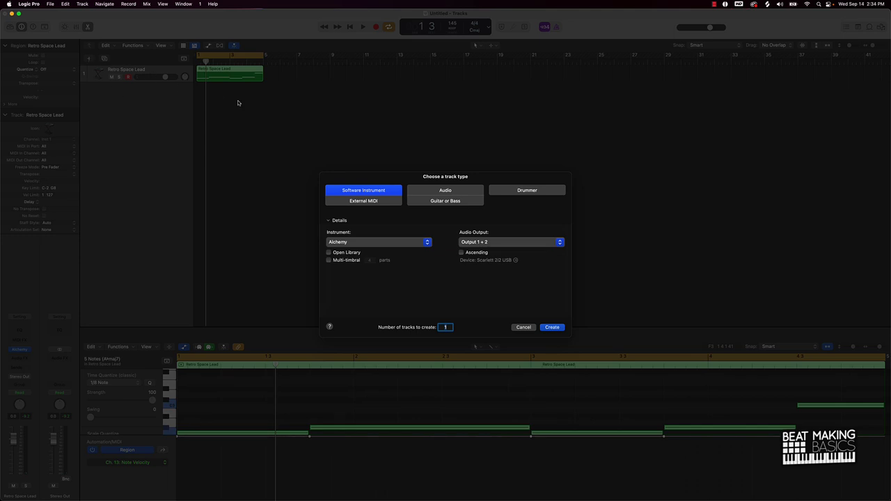
{"action": "left_click", "coordinate": [377, 245]}
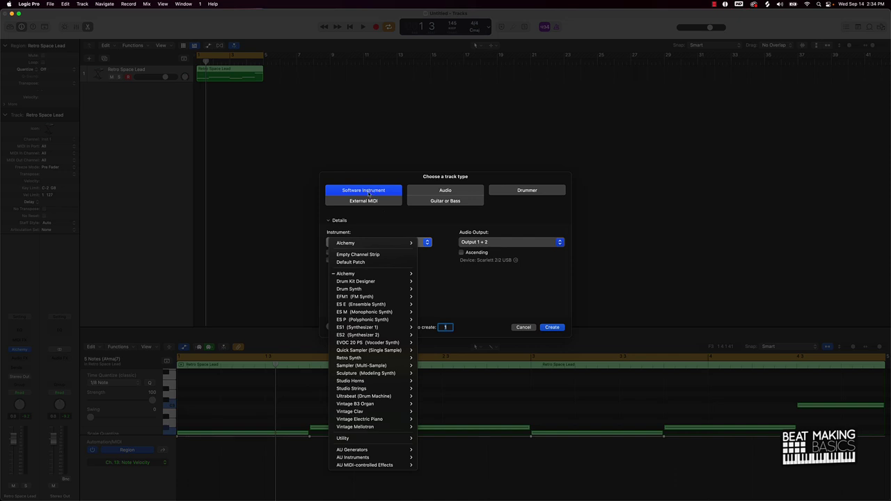
{"action": "mouse_move", "coordinate": [390, 351]}
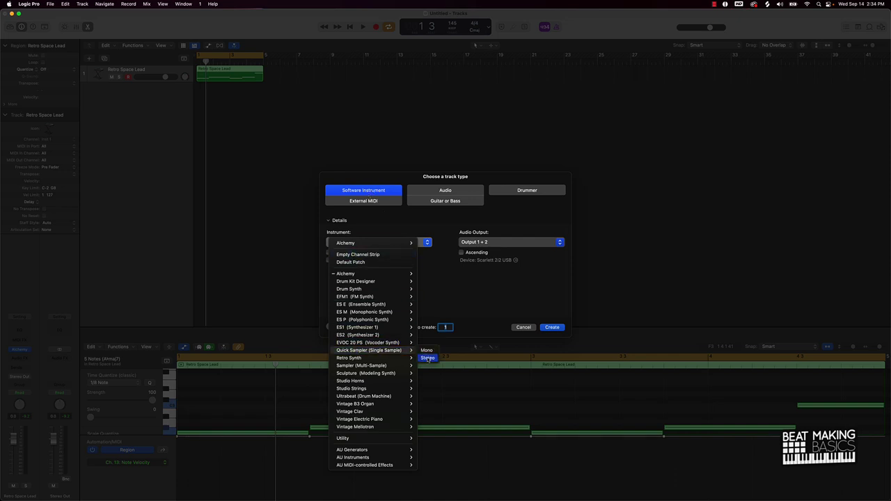
{"action": "left_click", "coordinate": [428, 359]}
{"action": "left_click", "coordinate": [553, 327]}
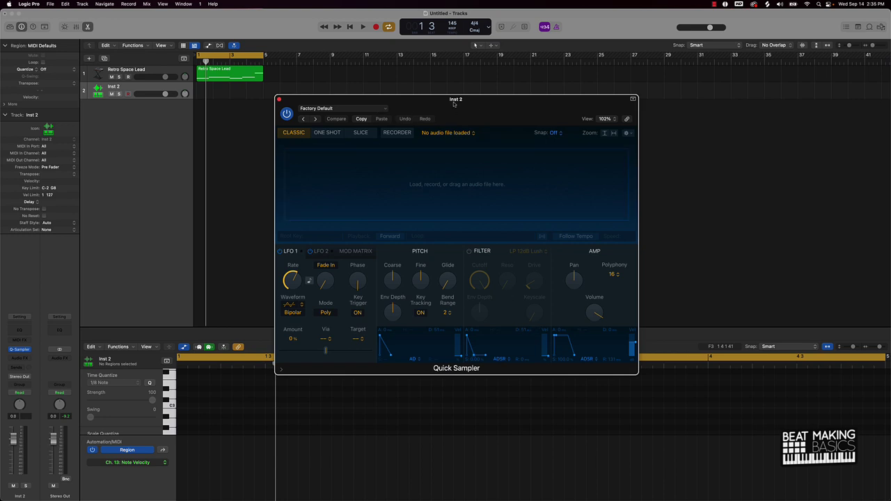
{"action": "left_click_drag", "start_coordinate": [454, 103], "coordinate": [304, 110]}
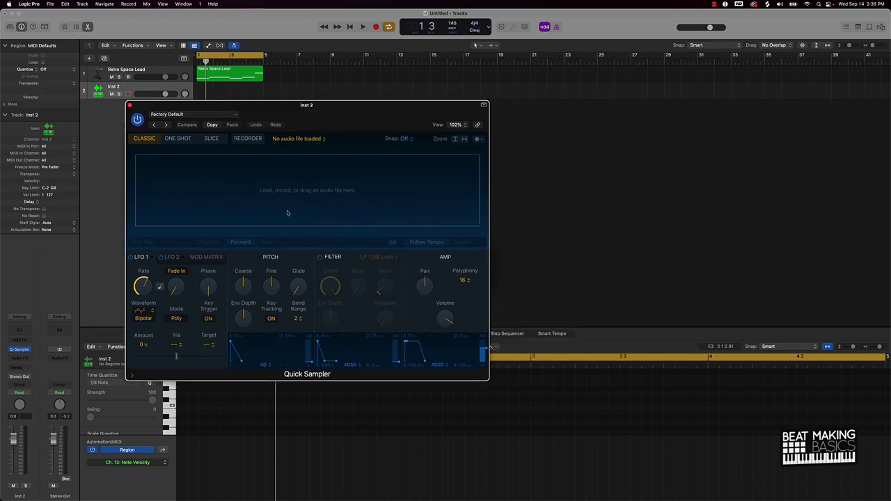
Step: Switch to Splice, search the samples for "trap" and filter the results by hats
{"action": "left_click", "coordinate": [527, 496]}
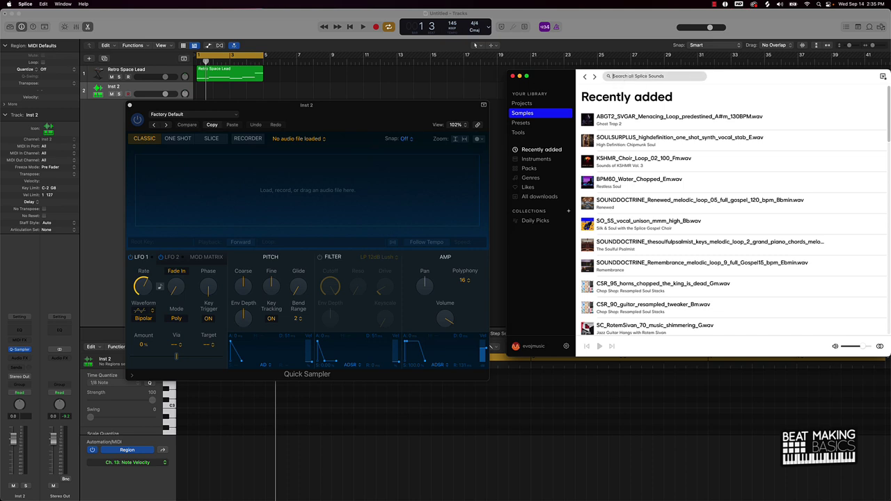
{"action": "type", "text": "trap"}
{"action": "key", "text": "Return"}
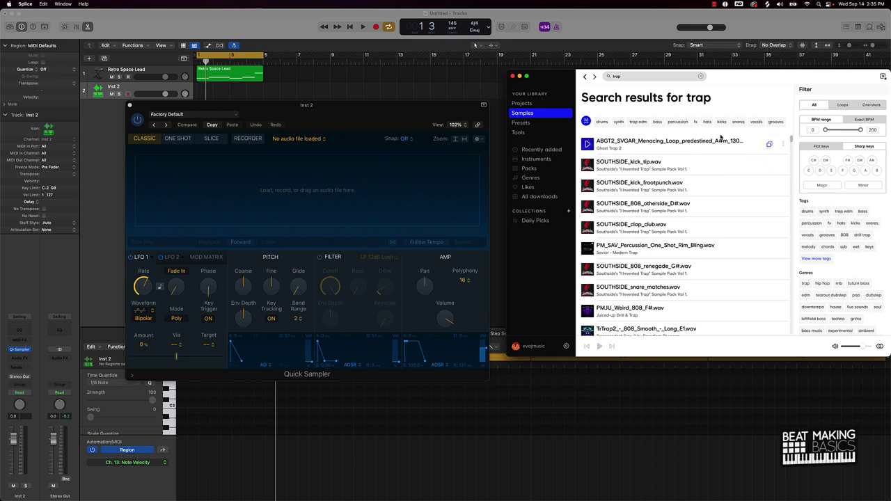
{"action": "left_click", "coordinate": [708, 123]}
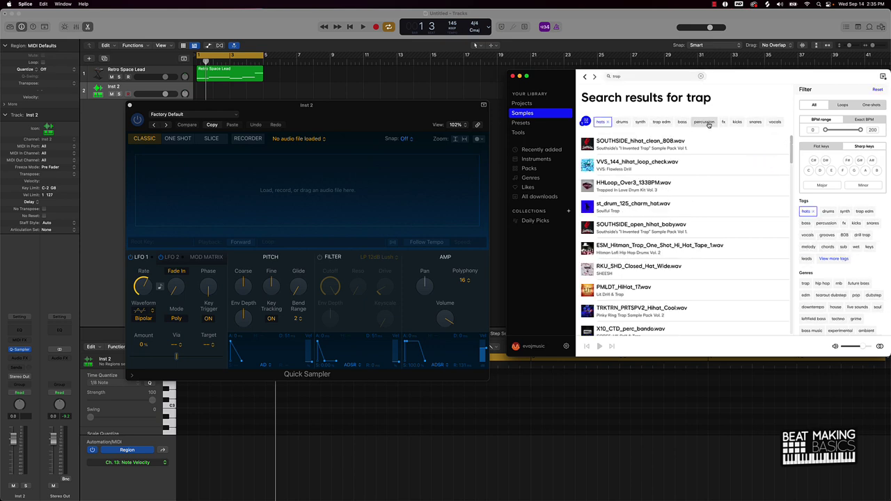
Step: Preview the trap hat samples from VVS_144_hihat_loop_check.wav down to TRKTRN_PRTSPV2_Hihat_Cool.wav
{"action": "left_click", "coordinate": [589, 165]}
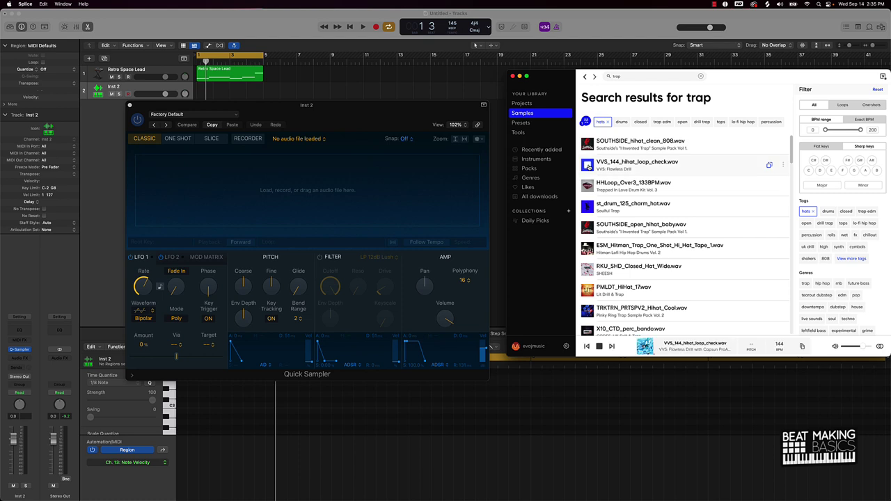
{"action": "left_click", "coordinate": [588, 186]}
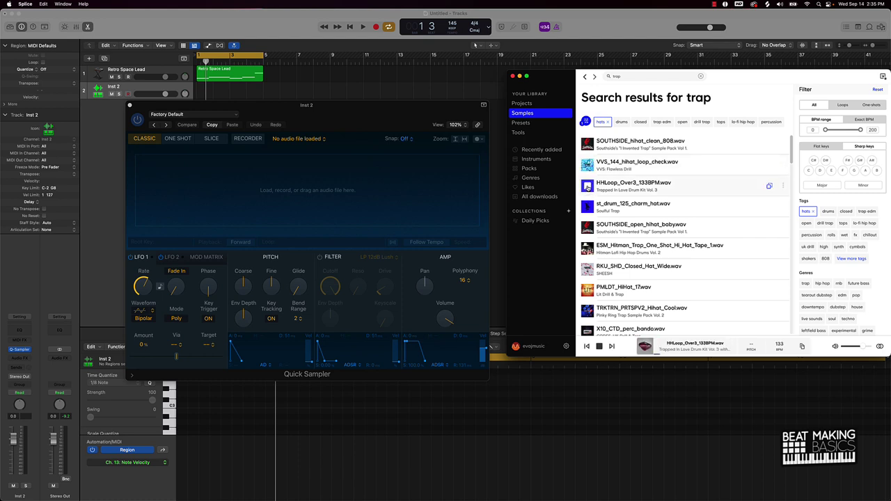
{"action": "left_click", "coordinate": [588, 207]}
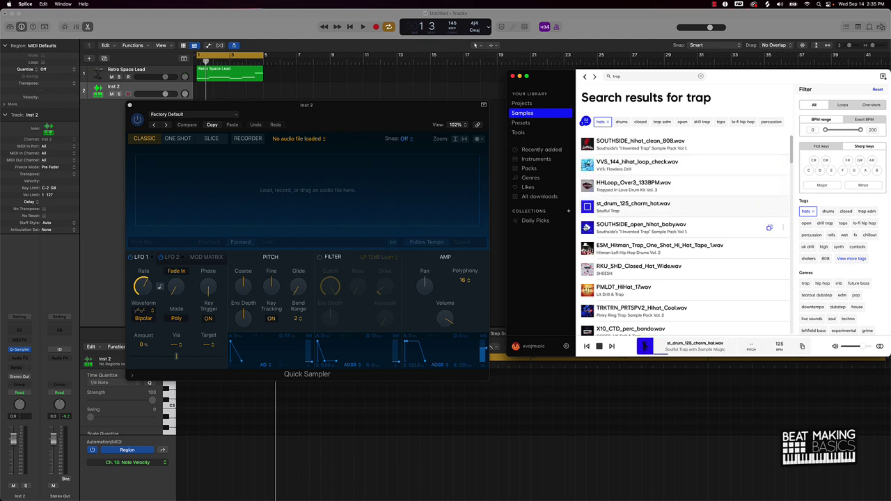
{"action": "left_click", "coordinate": [587, 228]}
{"action": "left_click", "coordinate": [588, 208]}
{"action": "left_click", "coordinate": [587, 248]}
{"action": "left_click", "coordinate": [587, 268]}
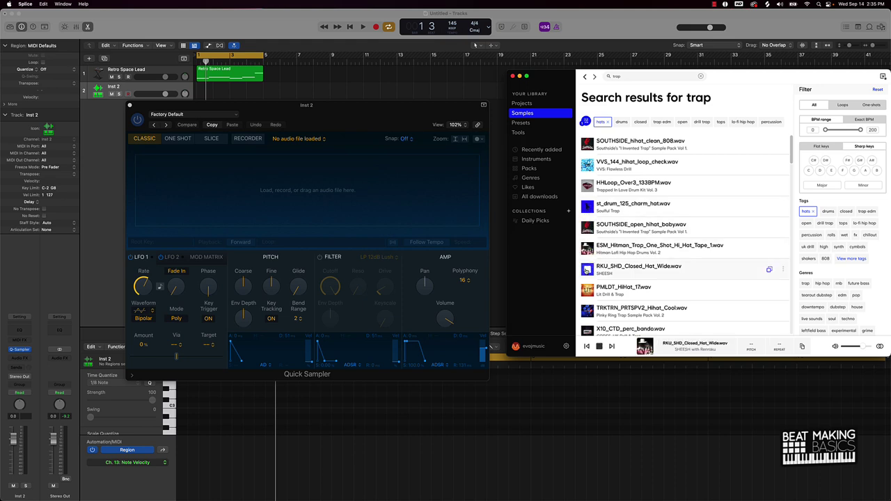
{"action": "left_click", "coordinate": [587, 290]}
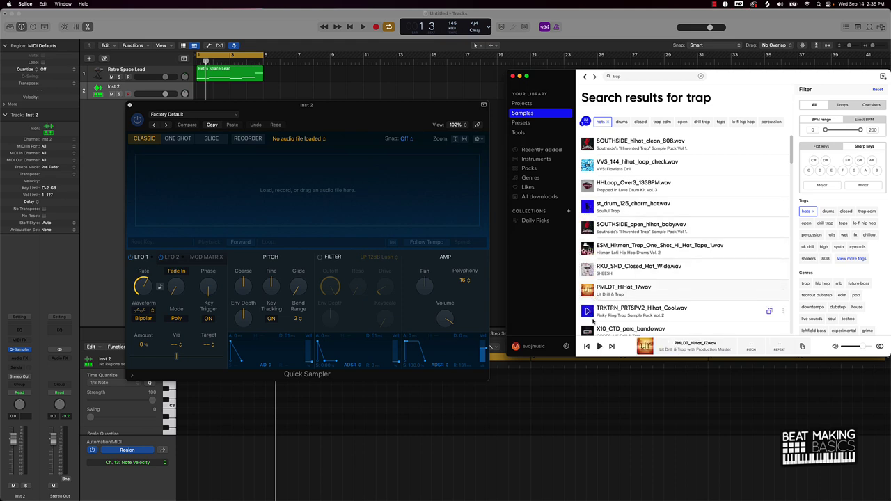
{"action": "left_click", "coordinate": [587, 311]}
Step: Preview the hats further down the results and load SL_OneShots_LightHouse_Hi_Hat.wav into Quick Sampler
{"action": "scroll", "coordinate": [591, 306], "scroll_direction": "down", "scroll_amount": 3}
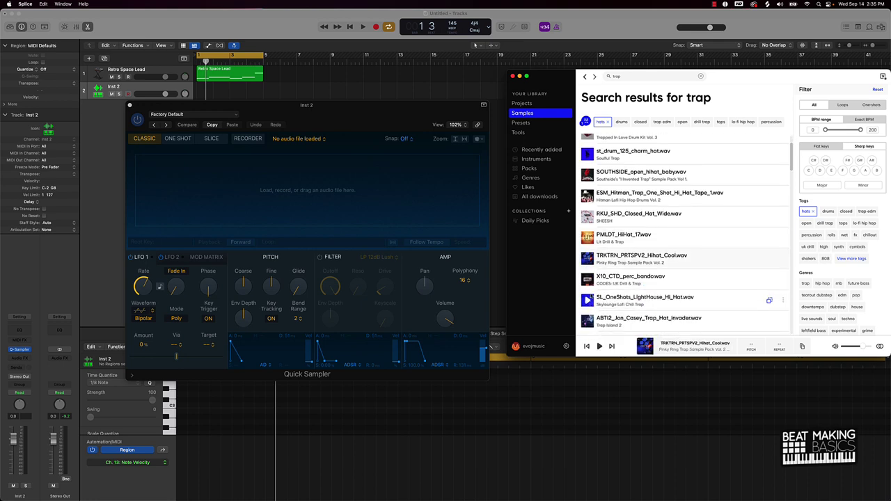
{"action": "left_click", "coordinate": [587, 279]}
{"action": "left_click", "coordinate": [588, 299]}
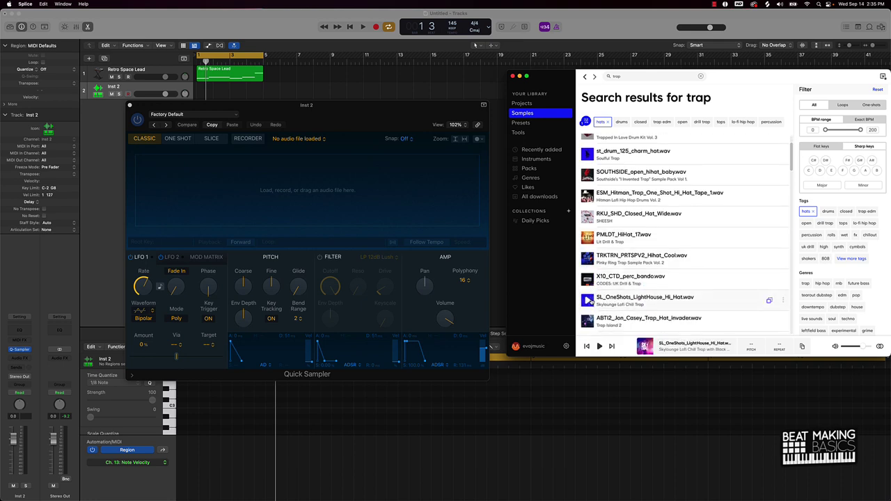
{"action": "left_click", "coordinate": [589, 301]}
{"action": "left_click_drag", "start_coordinate": [655, 300], "coordinate": [203, 172]}
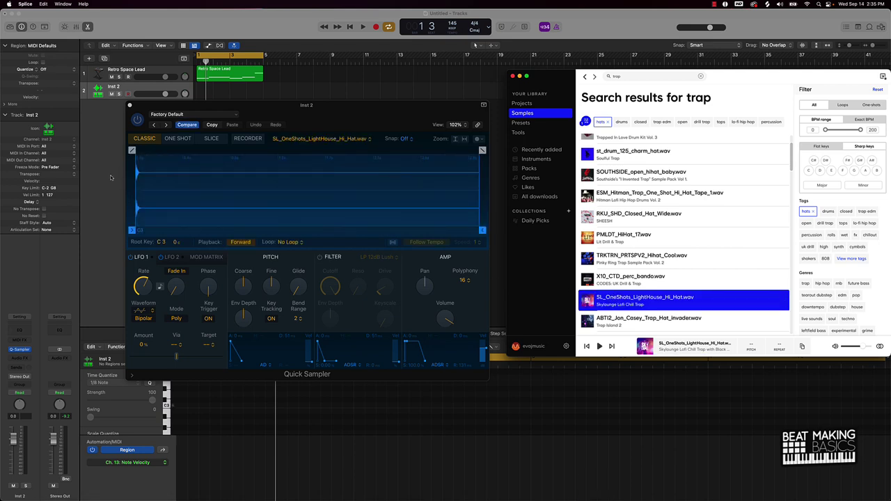
Step: Switch back to Logic Pro, close Quick Sampler and open the Step Sequencer for the Inst 2 track
{"action": "left_click", "coordinate": [110, 177]}
{"action": "left_click", "coordinate": [129, 105]}
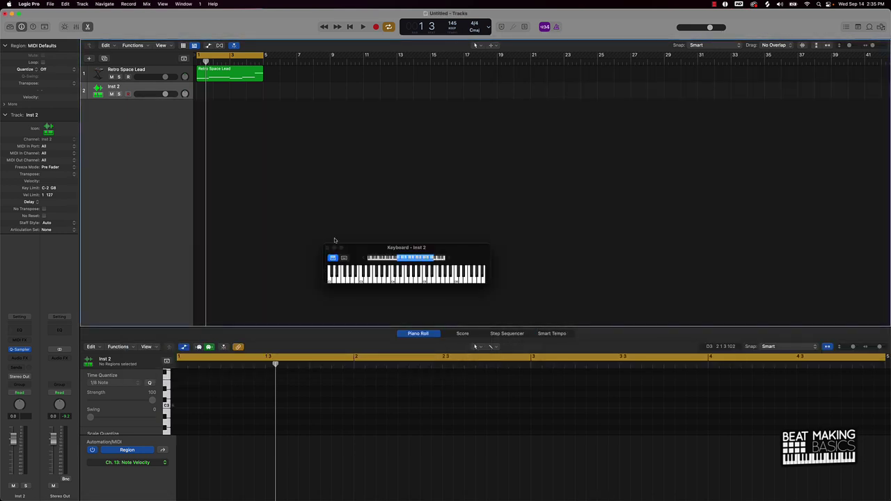
{"action": "left_click", "coordinate": [506, 334]}
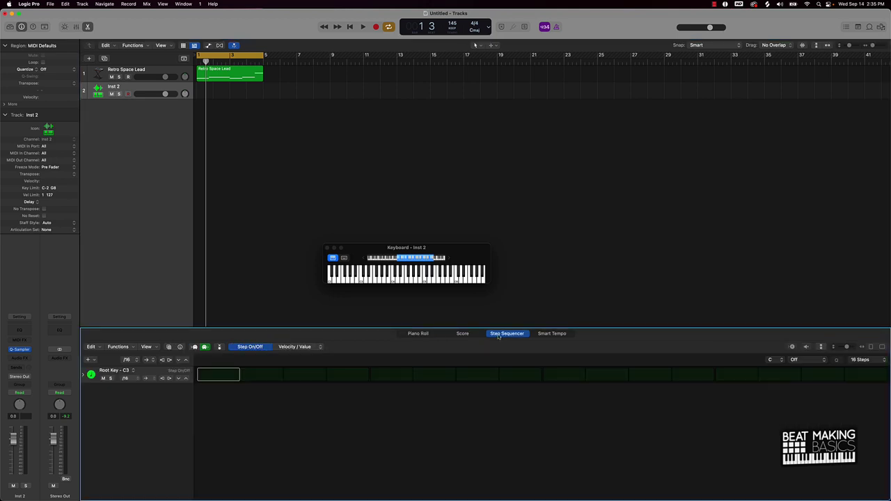
{"action": "key", "text": "Return"}
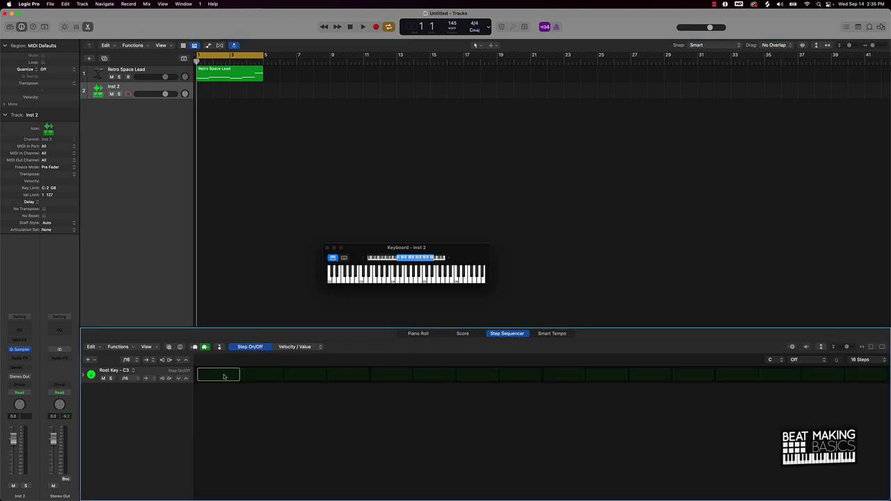
Step: Turn on every second step of the Root Key - C3 row from step 1 to 15, and set the pattern length to 32 steps
{"action": "left_click", "coordinate": [224, 377]}
{"action": "left_click", "coordinate": [304, 376]}
{"action": "left_click", "coordinate": [398, 376]}
{"action": "left_click", "coordinate": [484, 376]}
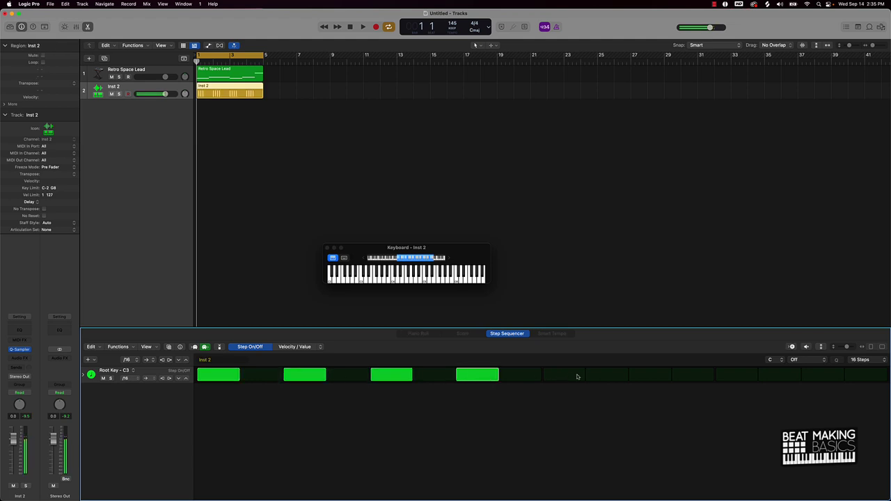
{"action": "left_click", "coordinate": [577, 377]}
{"action": "left_click", "coordinate": [661, 376]}
{"action": "left_click", "coordinate": [746, 380]}
{"action": "left_click", "coordinate": [817, 381]}
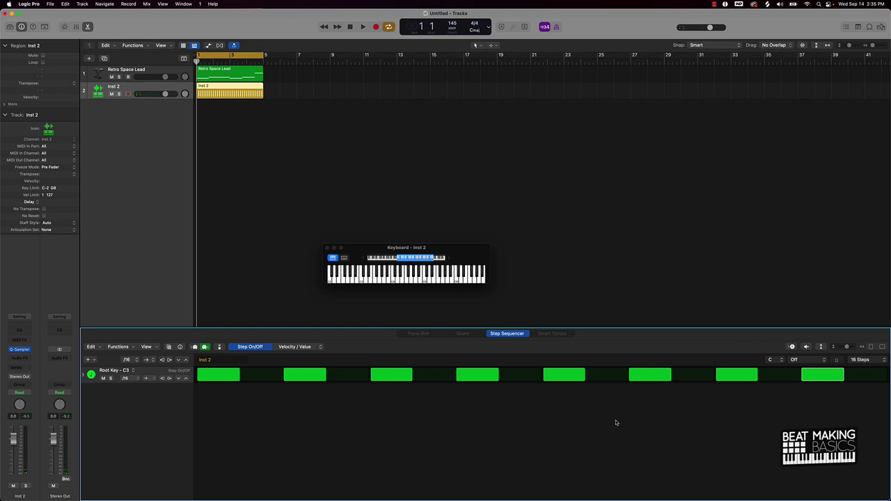
{"action": "left_click", "coordinate": [862, 361]}
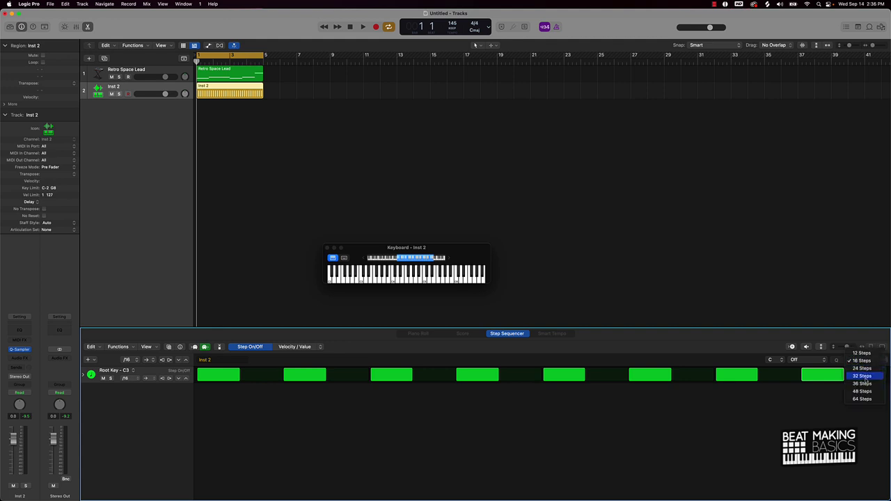
{"action": "left_click", "coordinate": [864, 377]}
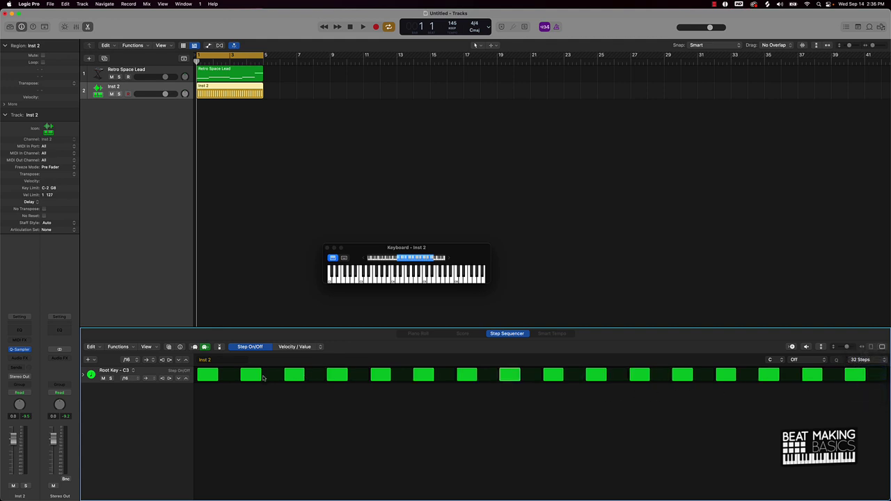
Step: Play the hi-hat pattern and turn on extra hits at steps 6, 8 and 10, leaving step 4 off
{"action": "key", "text": "space"}
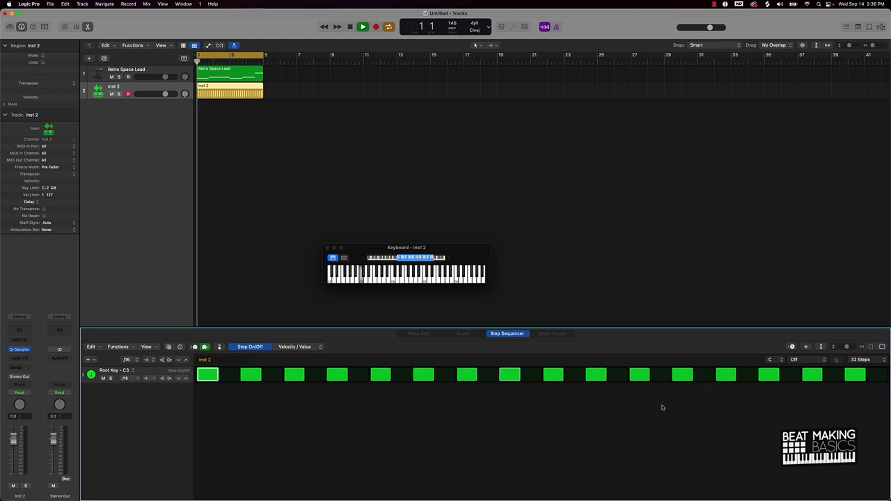
{"action": "left_click", "coordinate": [272, 376]}
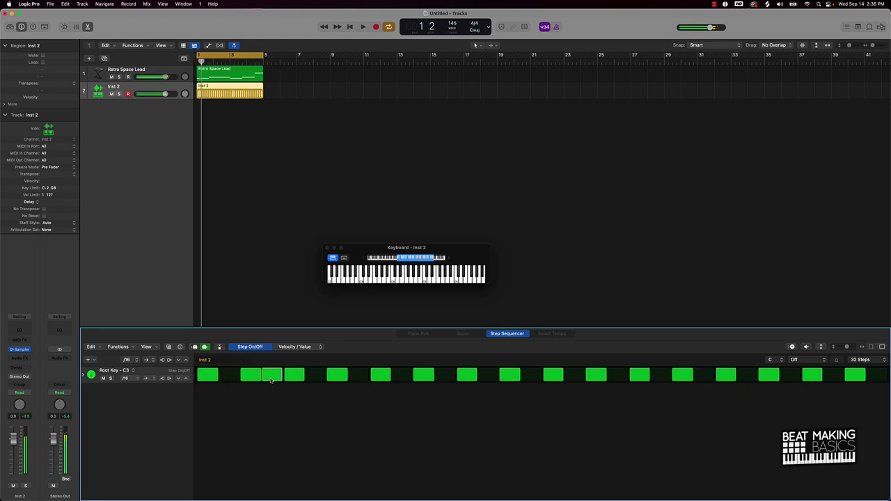
{"action": "left_click", "coordinate": [315, 376]}
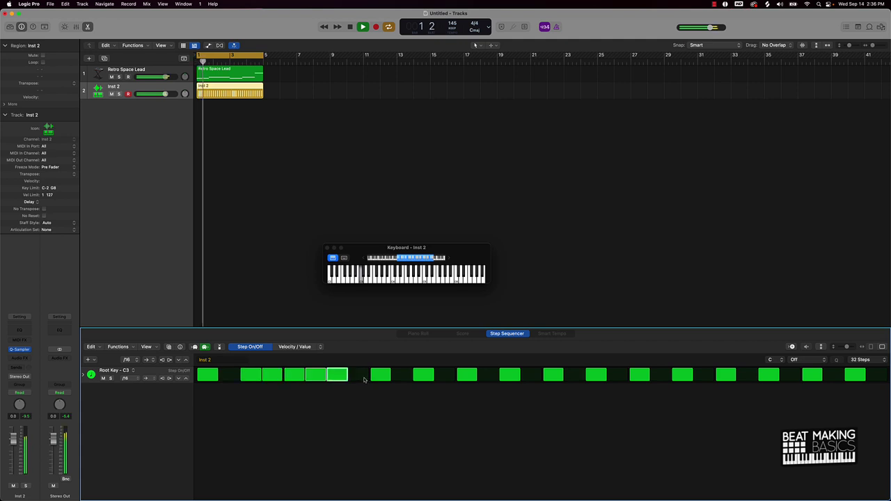
{"action": "key", "text": "space"}
{"action": "left_click", "coordinate": [268, 381]}
{"action": "key", "text": "space"}
{"action": "left_click", "coordinate": [359, 376]}
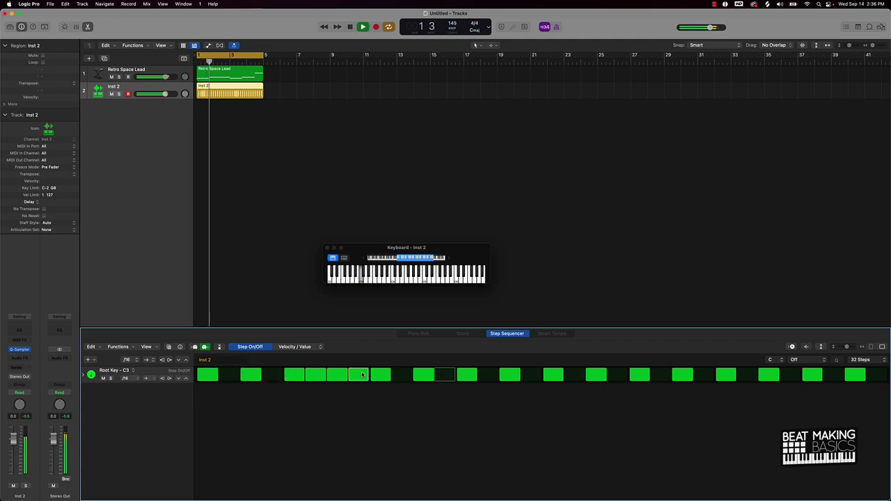
{"action": "left_click", "coordinate": [401, 375]}
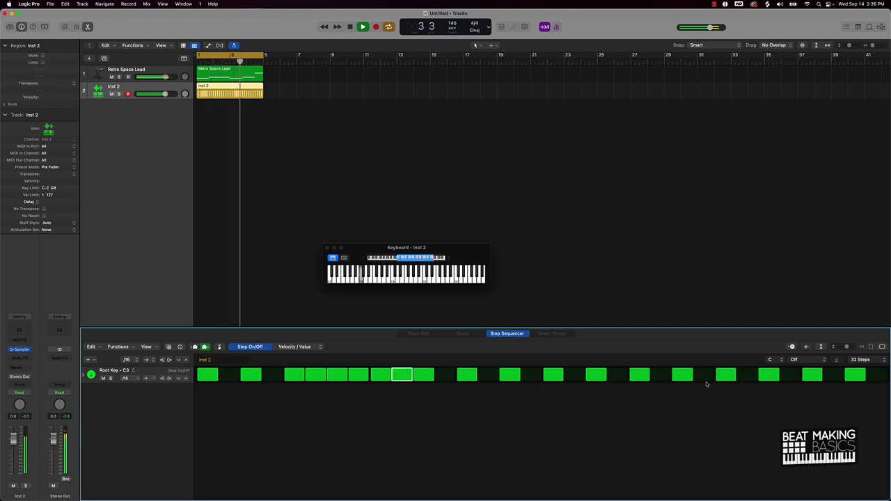
Step: Try an extra hi-hat hit on step 24, move it to step 22 instead and stop playback
{"action": "left_click", "coordinate": [704, 376]}
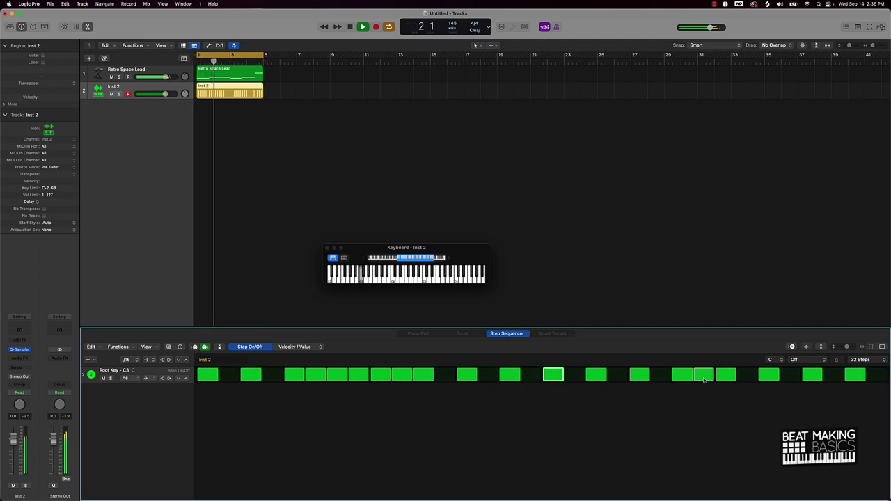
{"action": "left_click", "coordinate": [704, 376]}
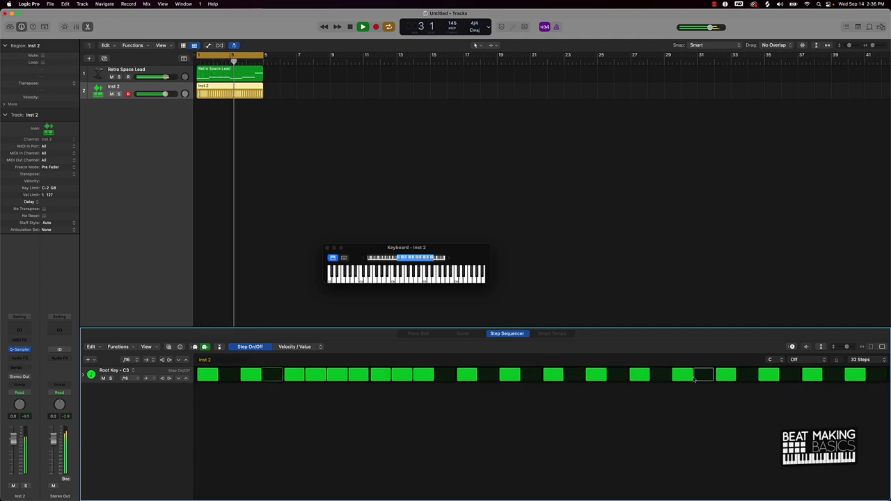
{"action": "left_click", "coordinate": [661, 376]}
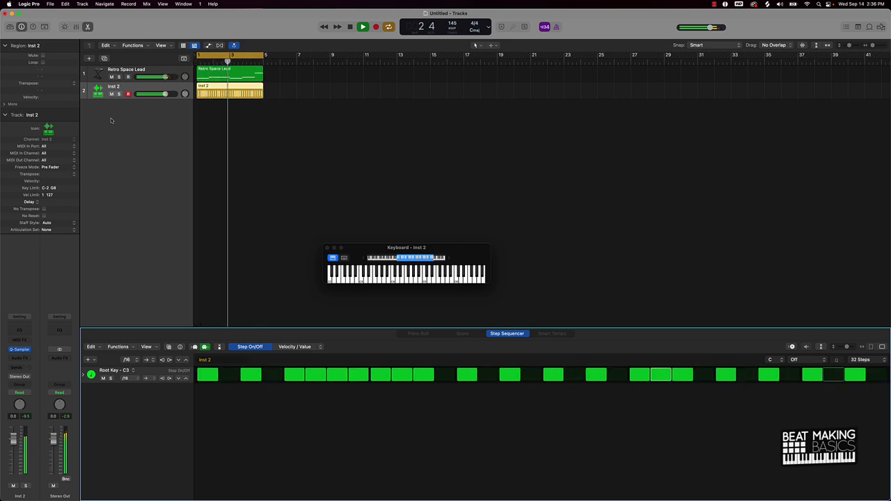
{"action": "key", "text": "space"}
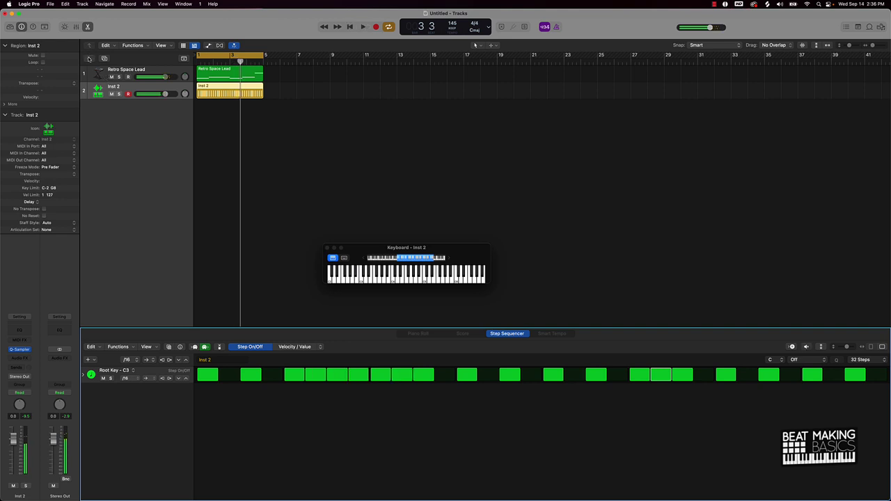
Step: Create another software instrument track with Quick Sampler, move its window aside and show the Piano Roll
{"action": "left_click", "coordinate": [89, 58]}
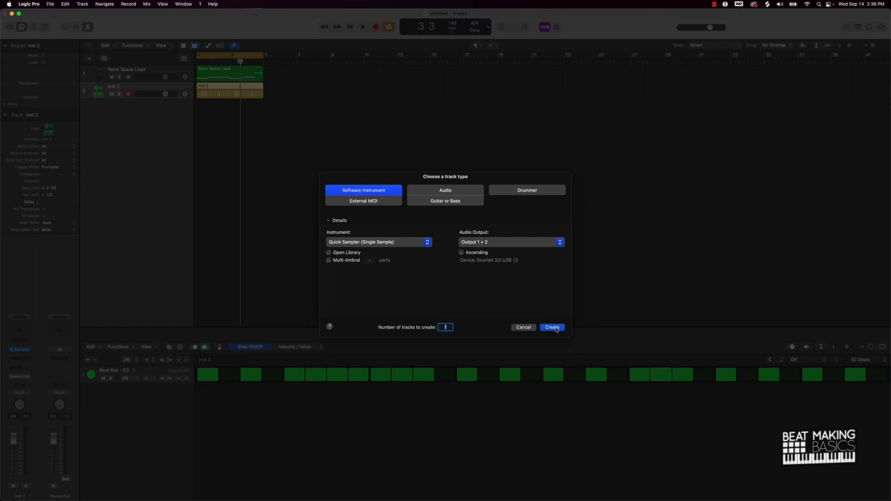
{"action": "left_click", "coordinate": [553, 328]}
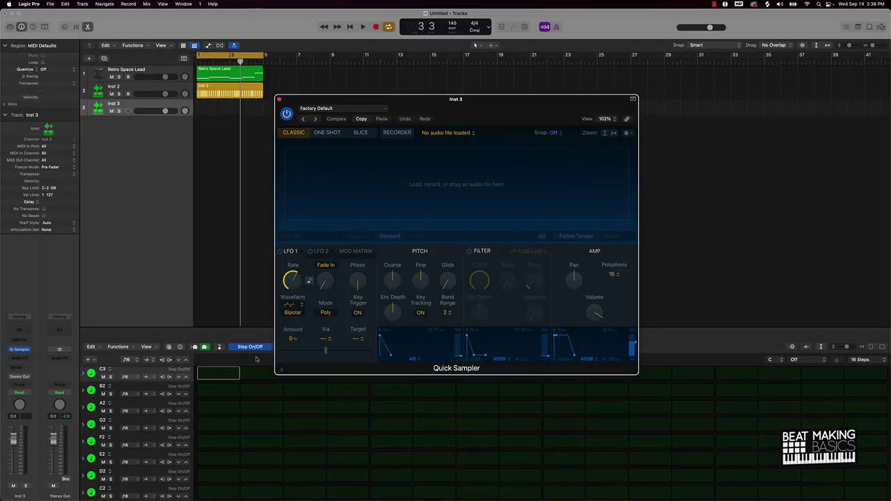
{"action": "left_click_drag", "start_coordinate": [473, 109], "coordinate": [344, 54]}
{"action": "left_click", "coordinate": [425, 337]}
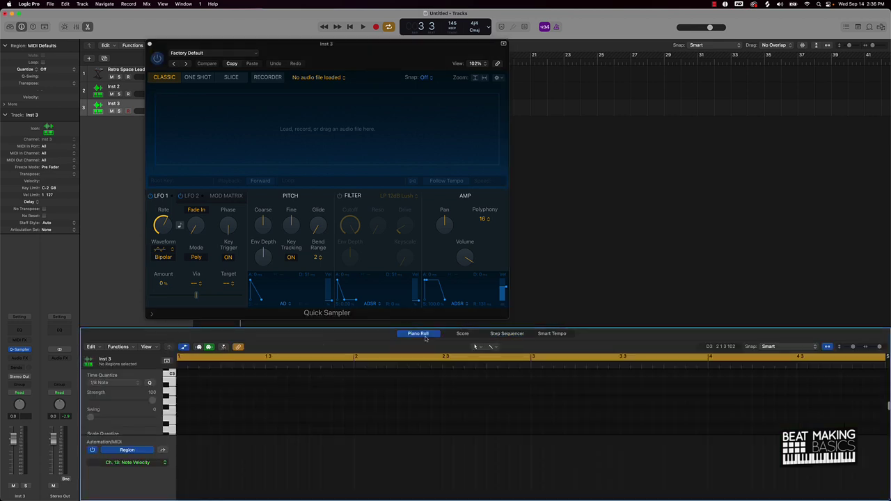
Step: Switch to Splice and replace the hats filter on the trap search results with kicks
{"action": "mouse_move", "coordinate": [431, 491]}
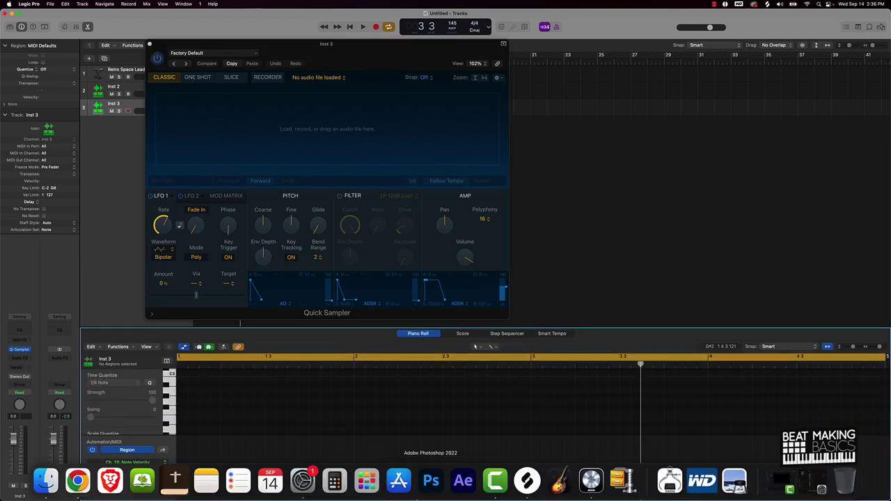
{"action": "left_click", "coordinate": [527, 481]}
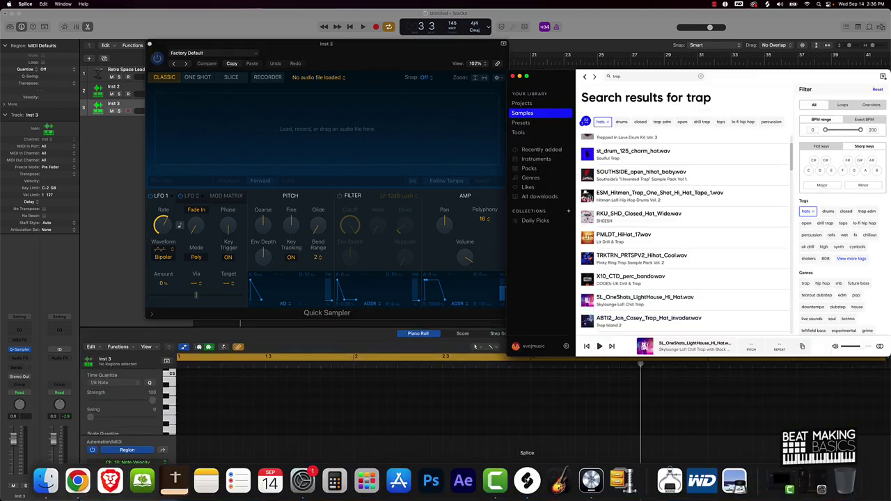
{"action": "left_click", "coordinate": [607, 122]}
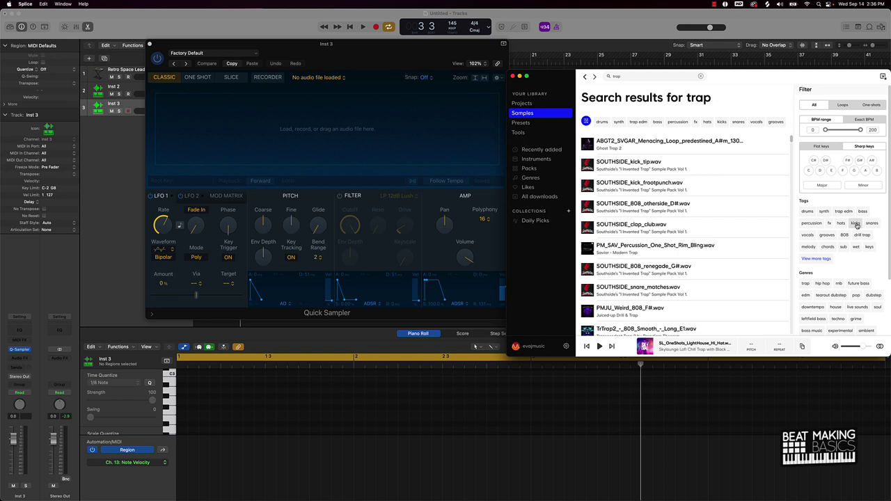
{"action": "left_click", "coordinate": [857, 224]}
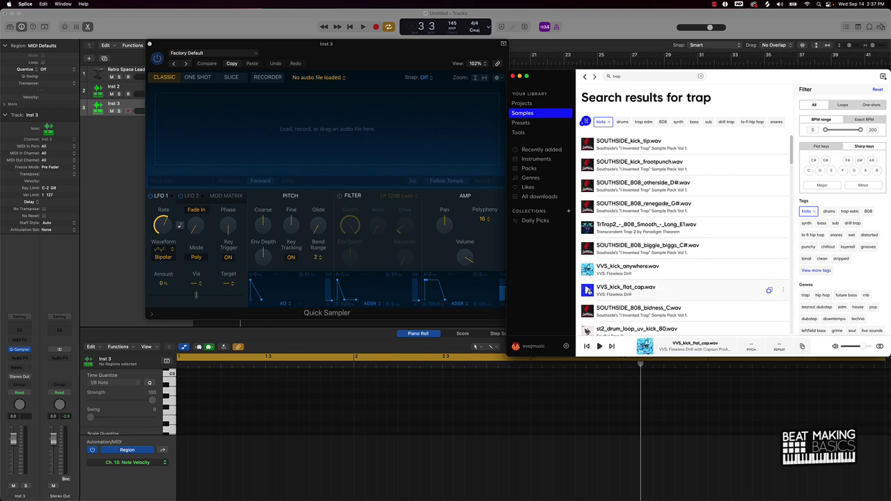
Step: Preview trap kicks and 808s such as TrTrap2_-_808_Smooth_-_Long_E1.wav, st2_drum_loop_uv_kick_80.wav and SOUTHSIDE_808_original_F.wav
{"action": "left_click", "coordinate": [588, 311]}
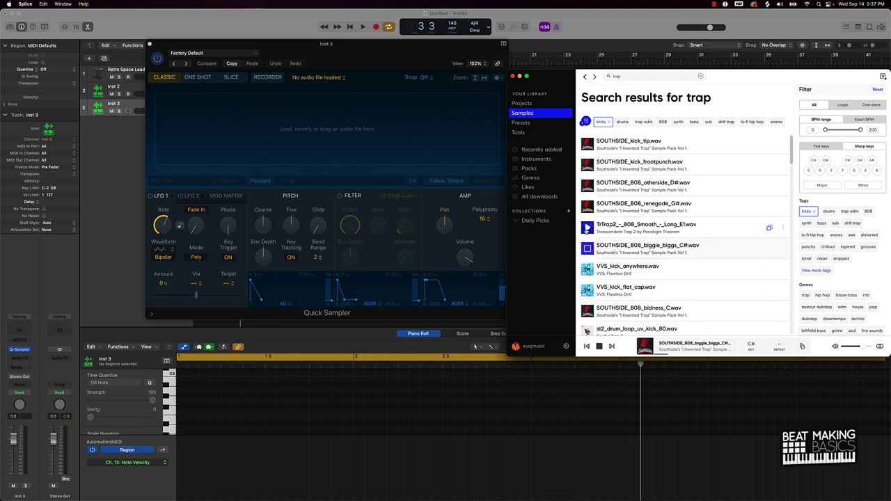
{"action": "left_click", "coordinate": [587, 228]}
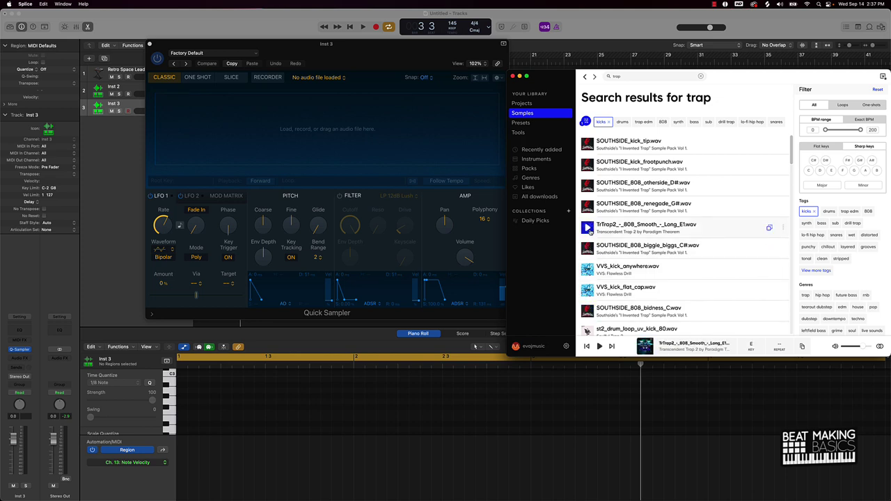
{"action": "scroll", "coordinate": [589, 273], "scroll_direction": "down", "scroll_amount": 3}
{"action": "left_click", "coordinate": [588, 262]}
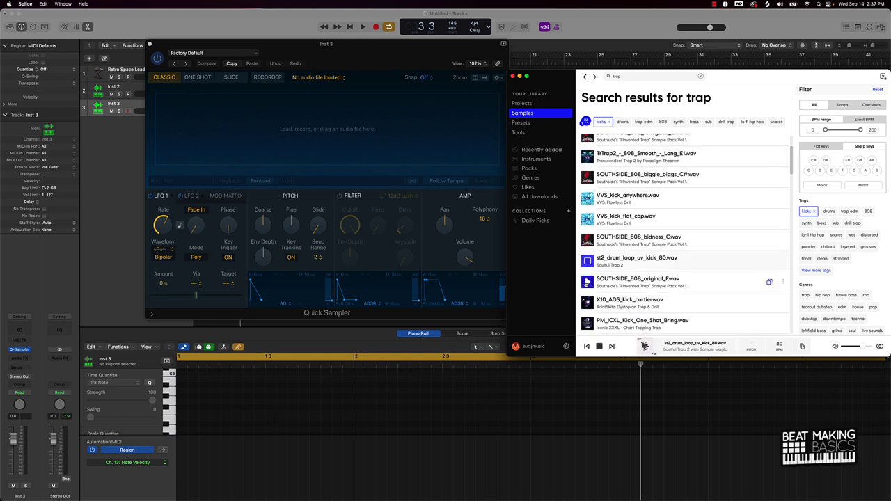
{"action": "left_click", "coordinate": [588, 282]}
Step: Preview the kicks further down the results and load ABTI2_Jon_Casey_Trap_KIck_brim.wav into Quick Sampler
{"action": "scroll", "coordinate": [587, 302], "scroll_direction": "down", "scroll_amount": 3}
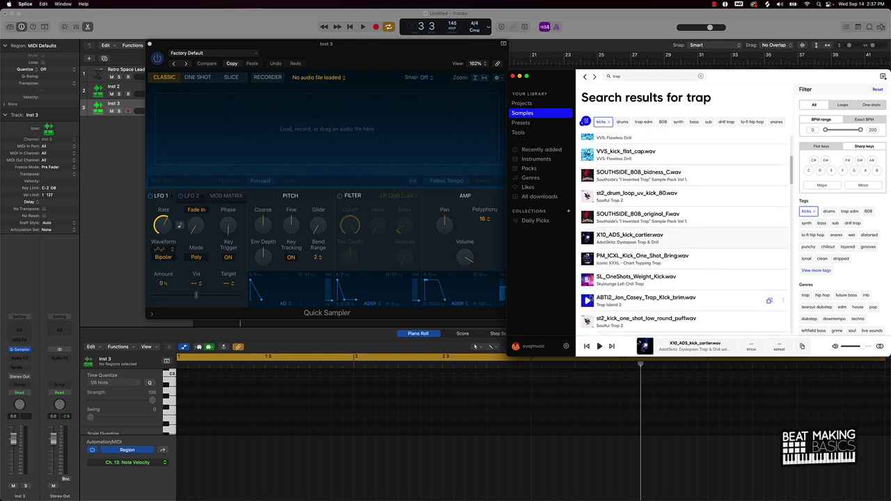
{"action": "left_click", "coordinate": [587, 259]}
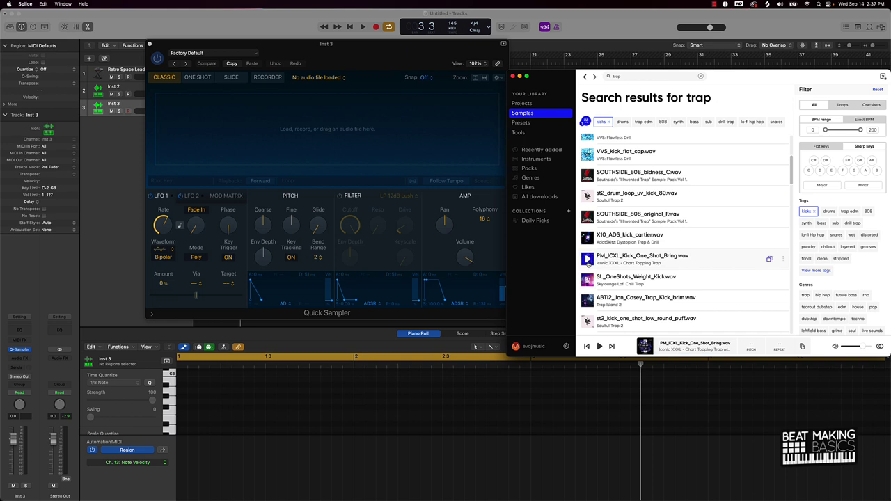
{"action": "left_click", "coordinate": [587, 280]}
{"action": "left_click", "coordinate": [587, 300]}
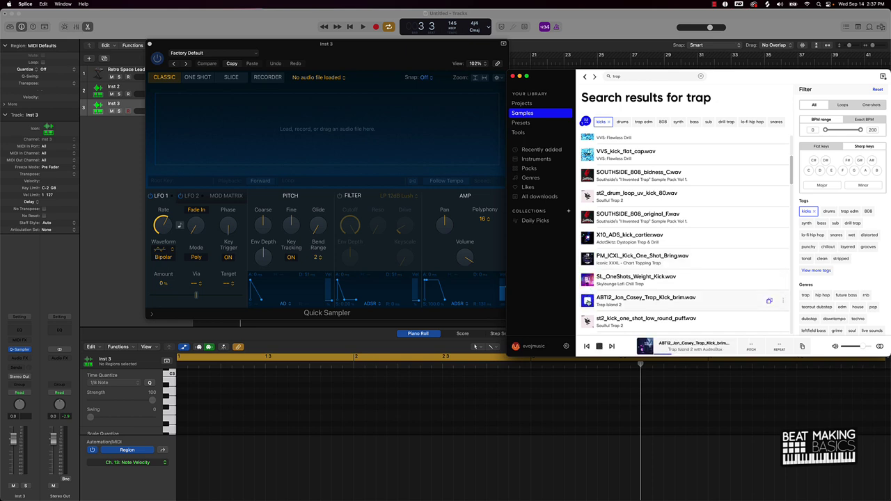
{"action": "scroll", "coordinate": [664, 269], "scroll_direction": "down", "scroll_amount": 2}
{"action": "left_click_drag", "start_coordinate": [664, 268], "coordinate": [271, 150]}
Step: Return to Logic Pro, close Quick Sampler and record a C3 kick part on Inst 3 across the four-bar cycle
{"action": "left_click", "coordinate": [108, 162]}
{"action": "key", "text": "super+k"}
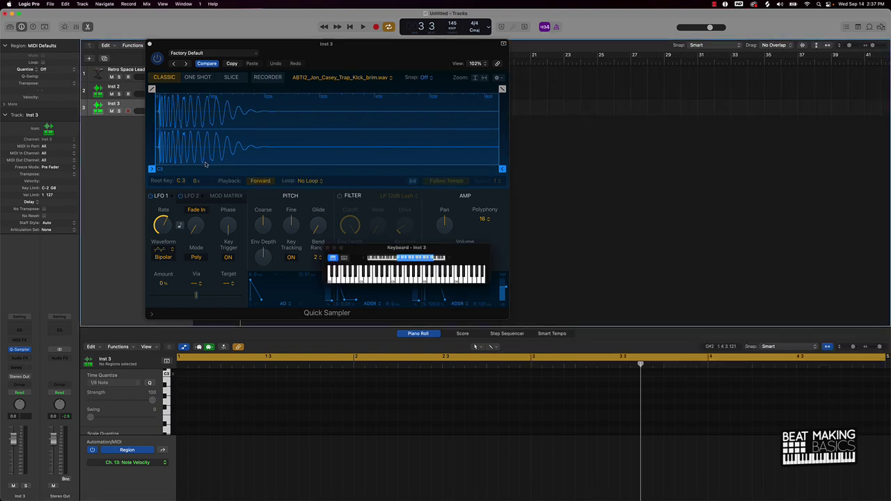
{"action": "left_click", "coordinate": [149, 43]}
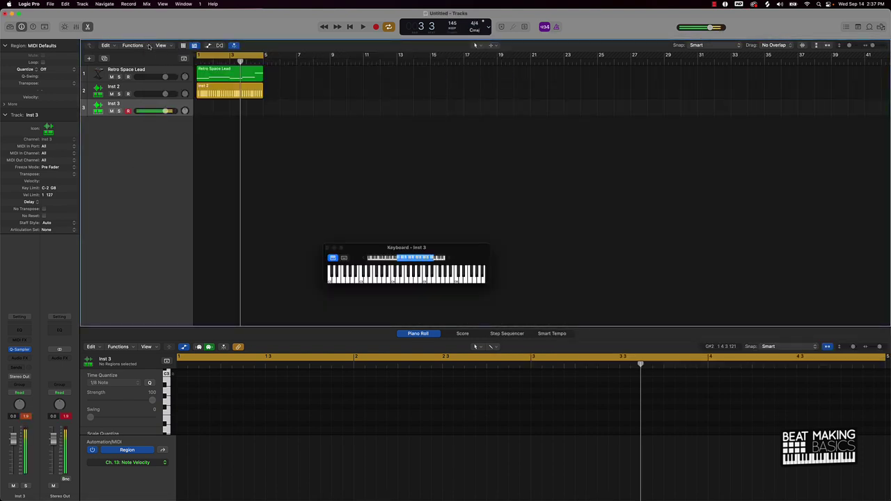
{"action": "key", "text": "space"}
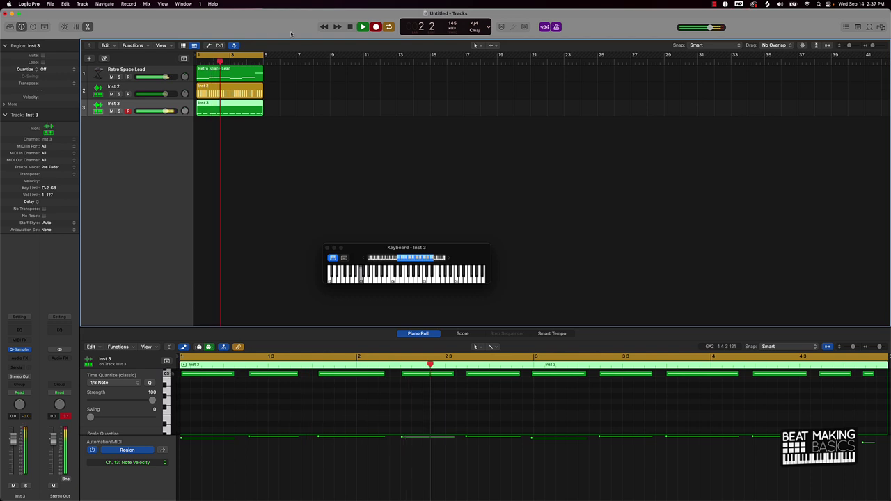
{"action": "key", "text": "space"}
{"action": "key", "text": "space"}
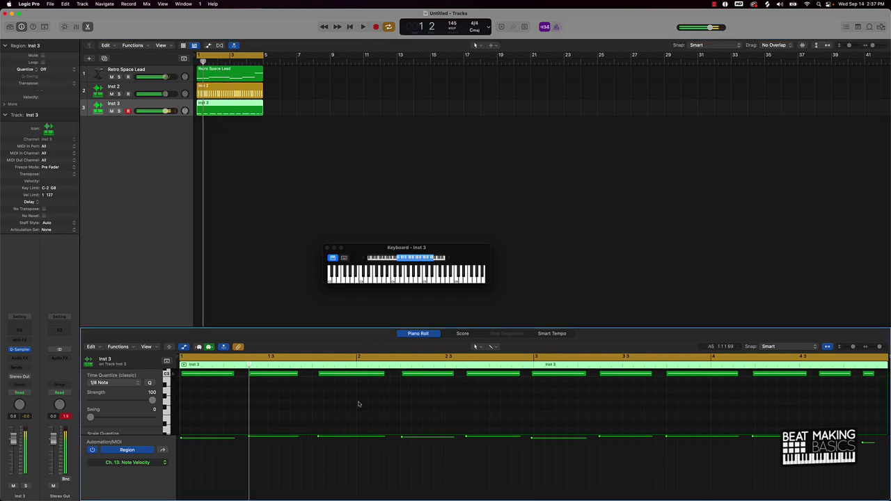
{"action": "key", "text": "super+comma"}
{"action": "left_click", "coordinate": [355, 400]}
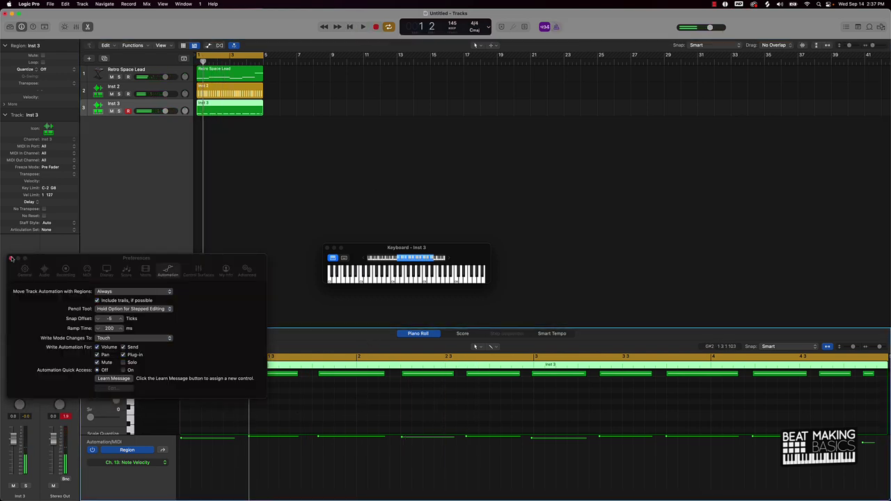
{"action": "left_click", "coordinate": [11, 259]}
Step: Quantize all the kick notes in the Inst 3 region to 1/8 Swing A and play the beat
{"action": "key", "text": "super+a"}
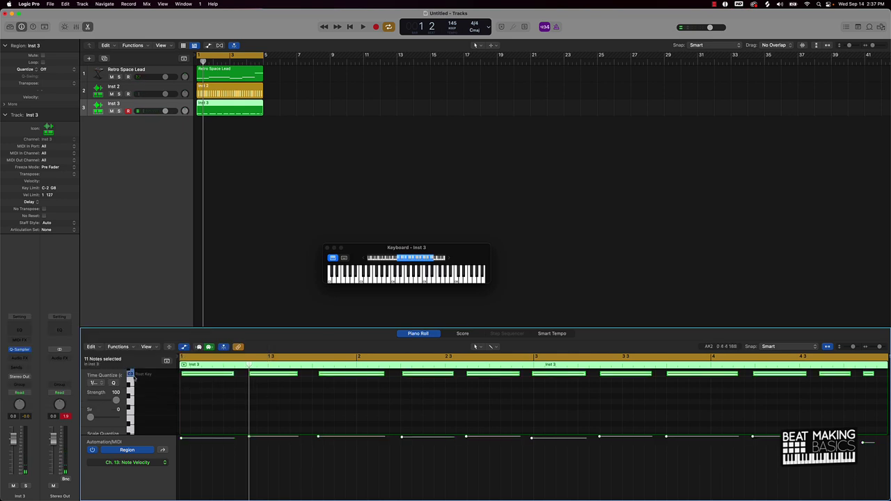
{"action": "left_click", "coordinate": [105, 382]}
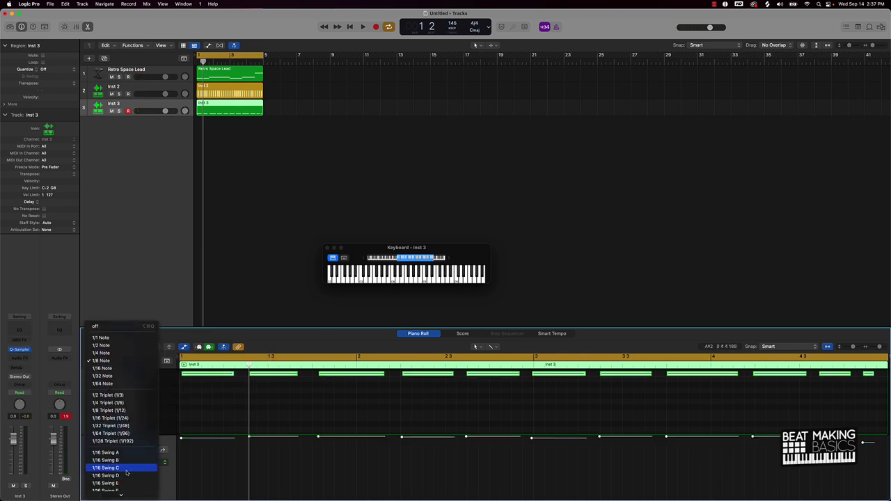
{"action": "left_click", "coordinate": [115, 430]}
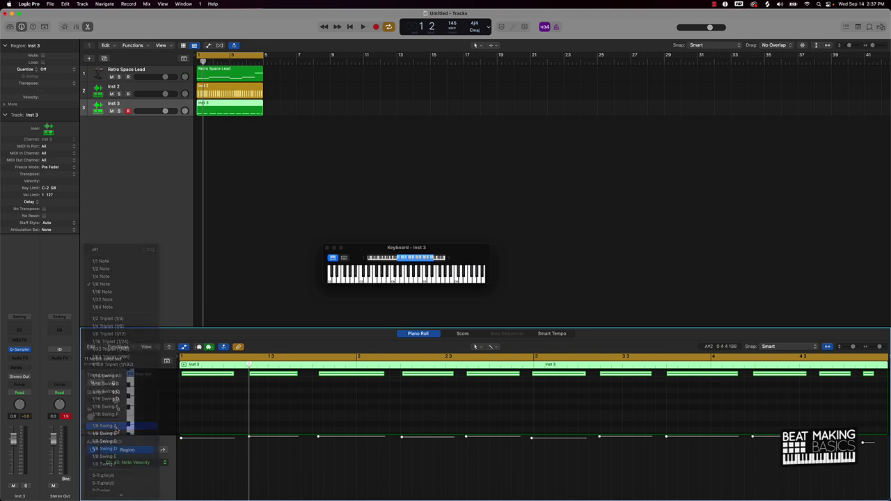
{"action": "key", "text": "space"}
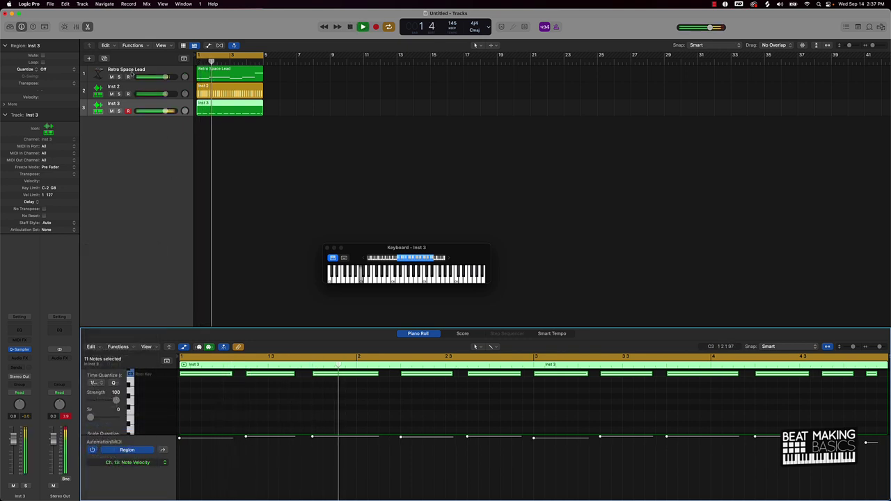
Step: Rename the Inst 3 track to Kick and the Inst 2 track to Hat
{"action": "double_click", "coordinate": [114, 103]}
{"action": "type", "text": "Kid"}
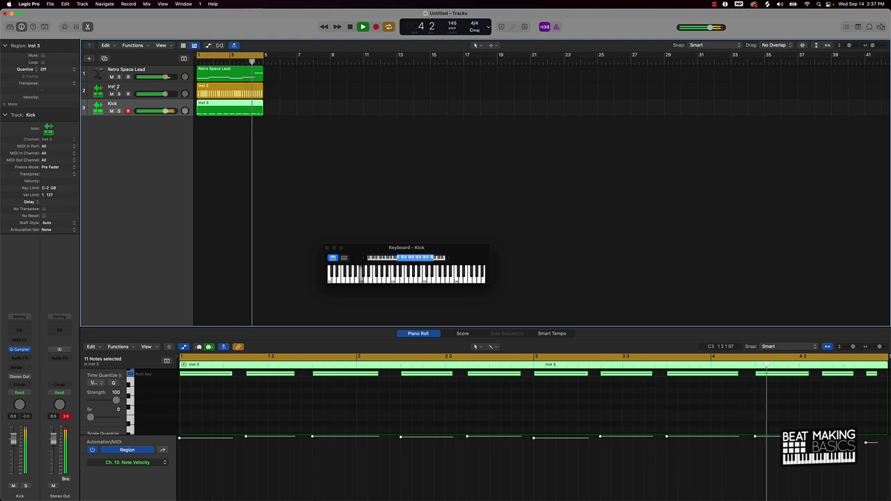
{"action": "type", "text": "k"}
{"action": "key", "text": "shift+Tab"}
{"action": "type", "text": "Hat"}
{"action": "key", "text": "Return"}
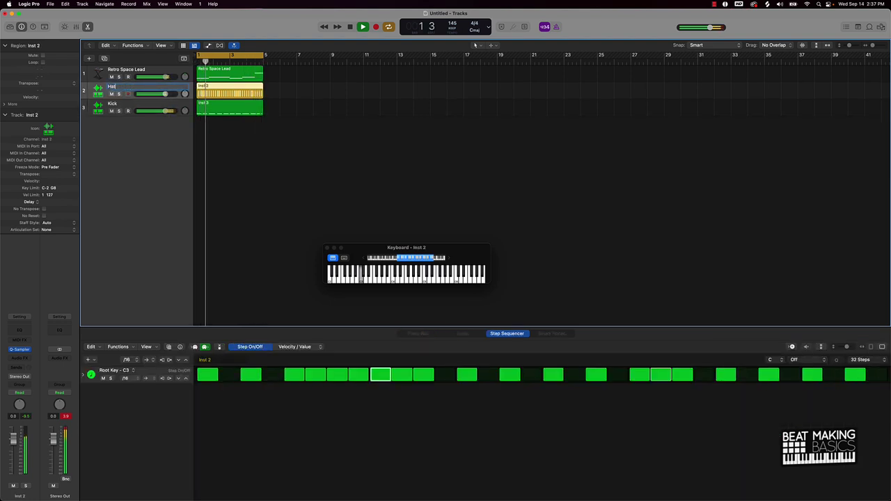
Step: Stop playback and add one Quick Sampler (Single Sample) software instrument track below the Kick track
{"action": "key", "text": "space"}
{"action": "key", "text": "Down"}
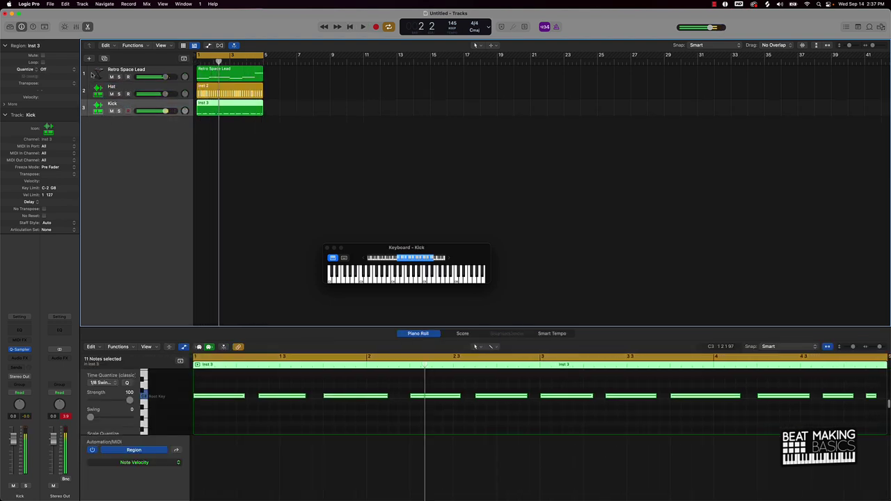
{"action": "key", "text": "alt+super+n"}
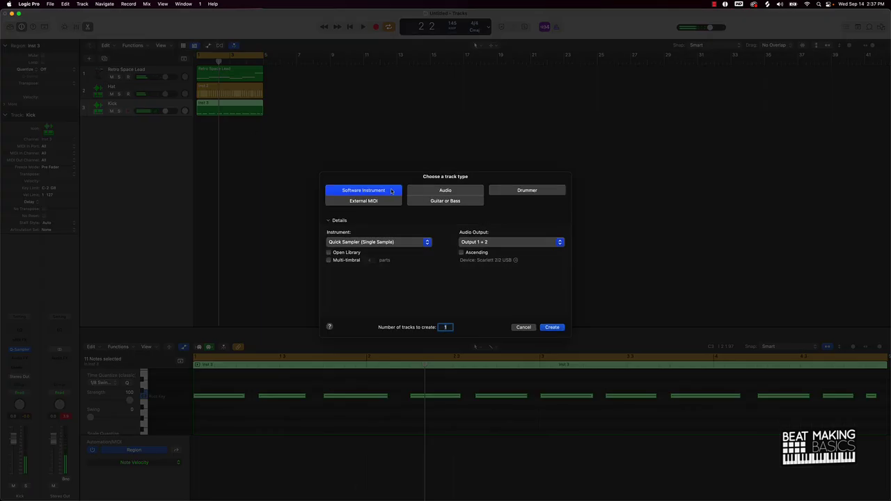
{"action": "left_click", "coordinate": [552, 327]}
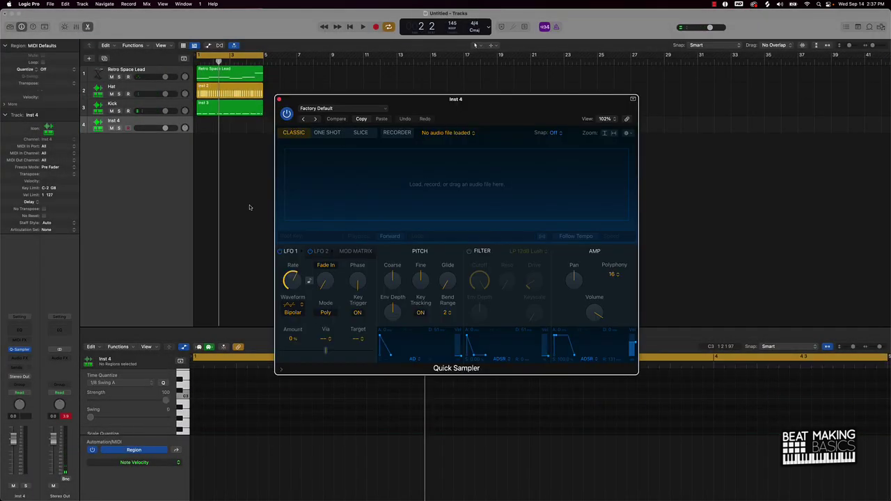
Step: Switch to Splice, find claps in the Trap Island 2 pack, load ABTI2_Jon_Casey_Trap_Clap_panda.wav into Quick Sampler, and close the sampler back in Logic Pro
{"action": "mouse_move", "coordinate": [656, 497]}
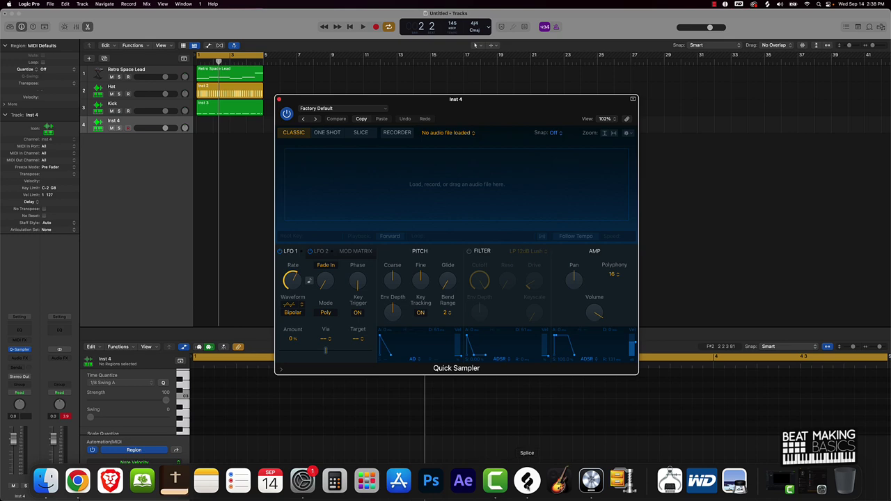
{"action": "left_click", "coordinate": [527, 481]}
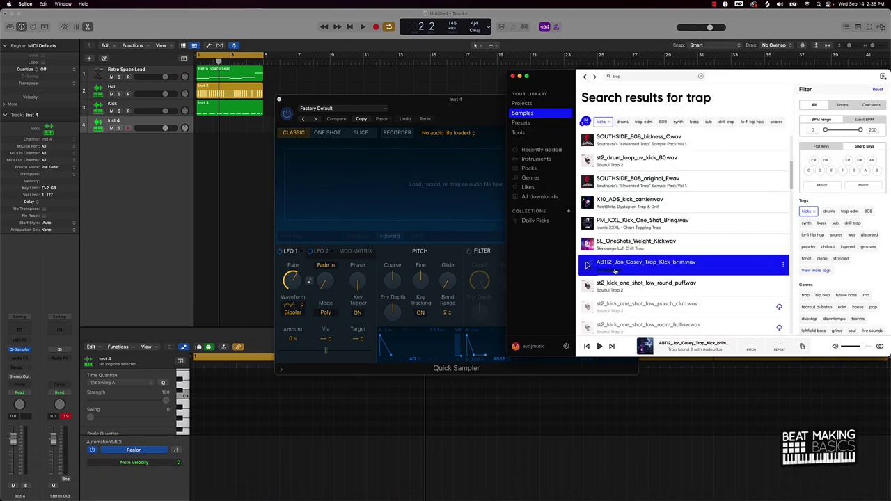
{"action": "left_click", "coordinate": [613, 271]}
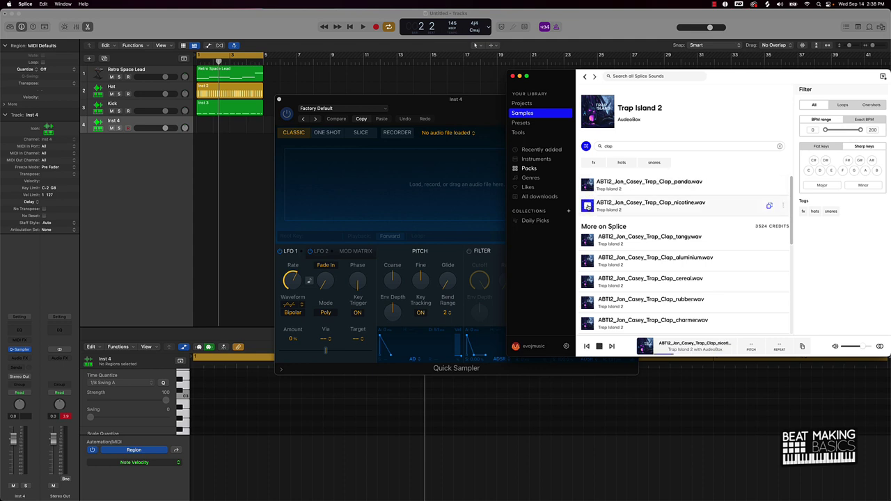
{"action": "left_click_drag", "start_coordinate": [659, 187], "coordinate": [296, 182]}
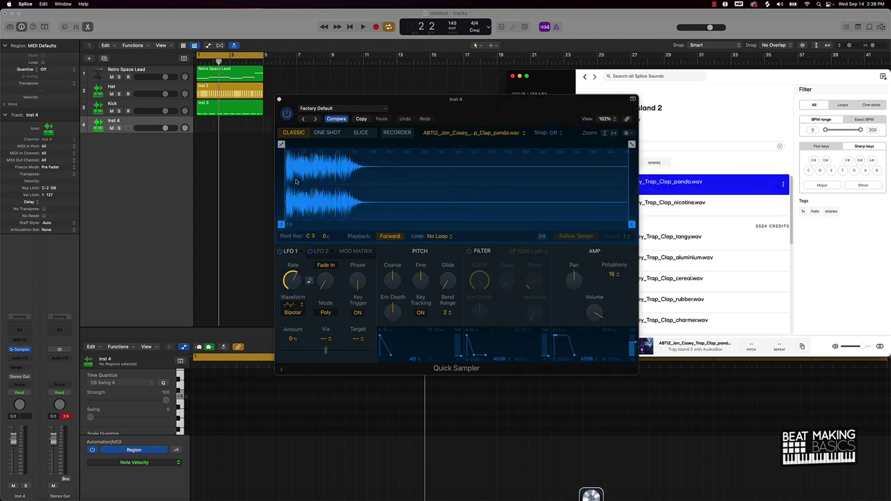
{"action": "left_click", "coordinate": [193, 216]}
{"action": "key", "text": "super+k"}
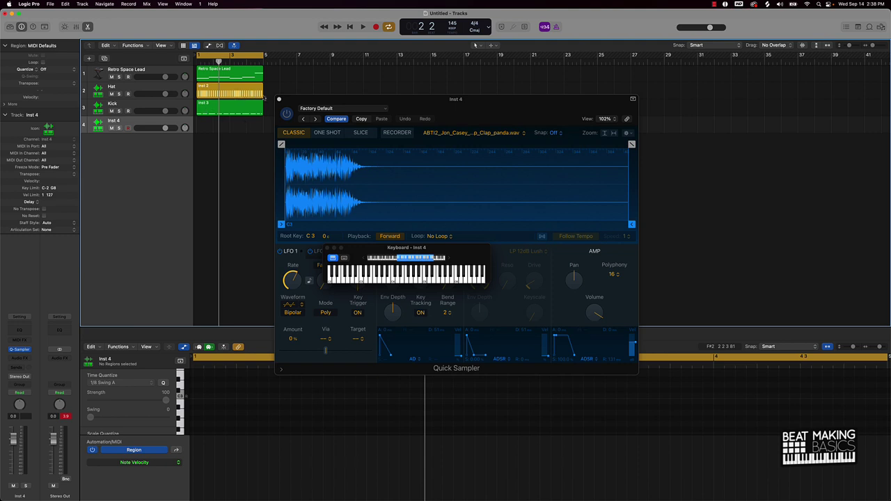
{"action": "left_click", "coordinate": [280, 100]}
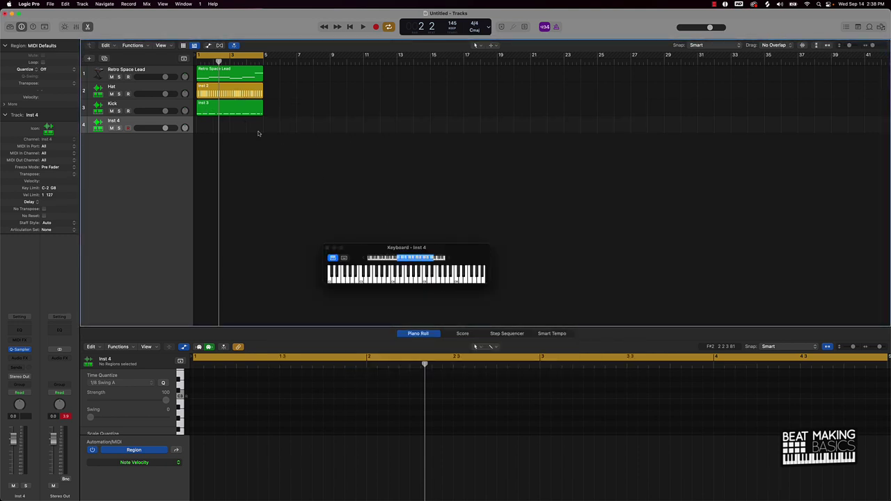
Step: Create a 16-step pattern on Inst 4 with a C3 clap on step 9 and play it from the start
{"action": "key", "text": "Return"}
{"action": "left_click", "coordinate": [512, 334]}
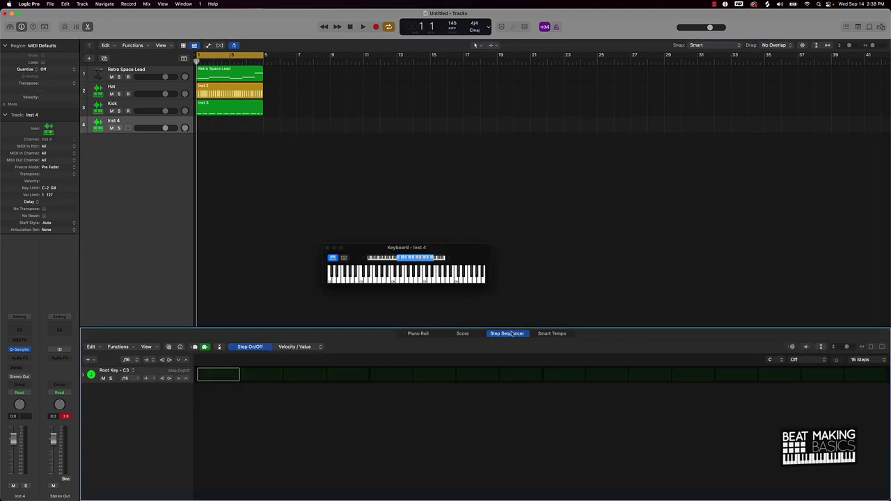
{"action": "left_click", "coordinate": [566, 377]}
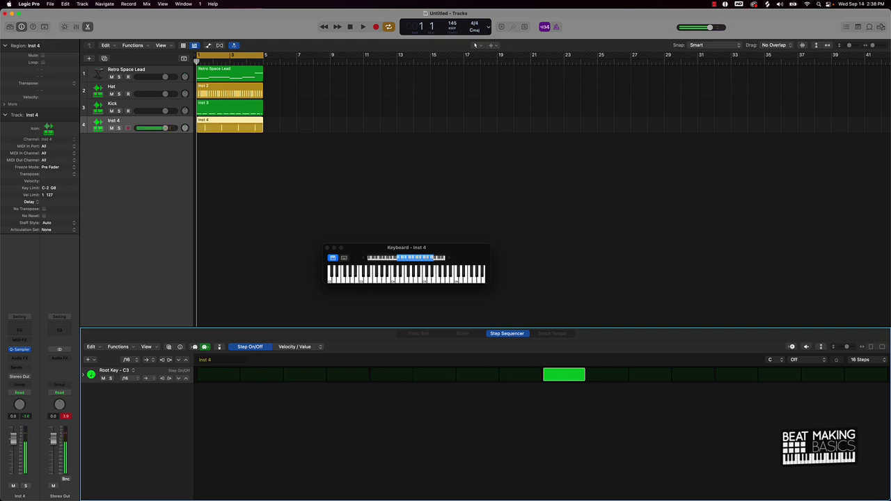
{"action": "key", "text": "space"}
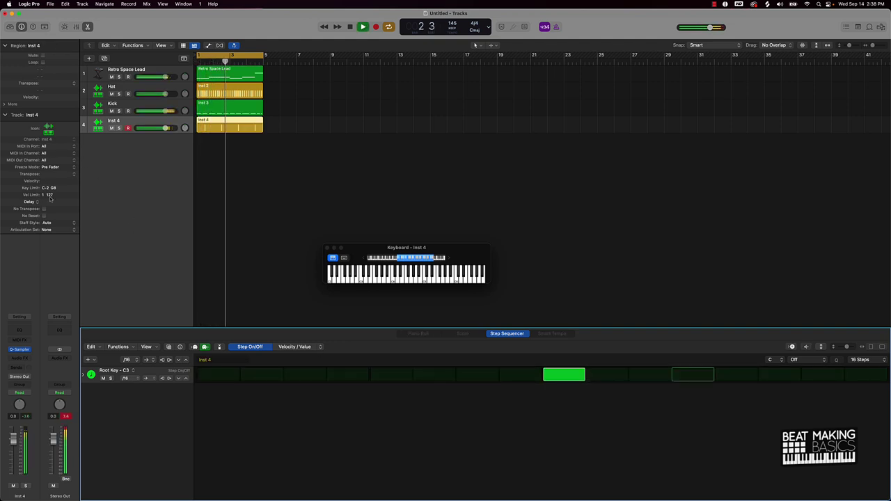
Step: Switch to Splice and preview other Trap Island 2 claps such as aluminium, cereal and charmer over the playing beat
{"action": "left_click", "coordinate": [20, 350]}
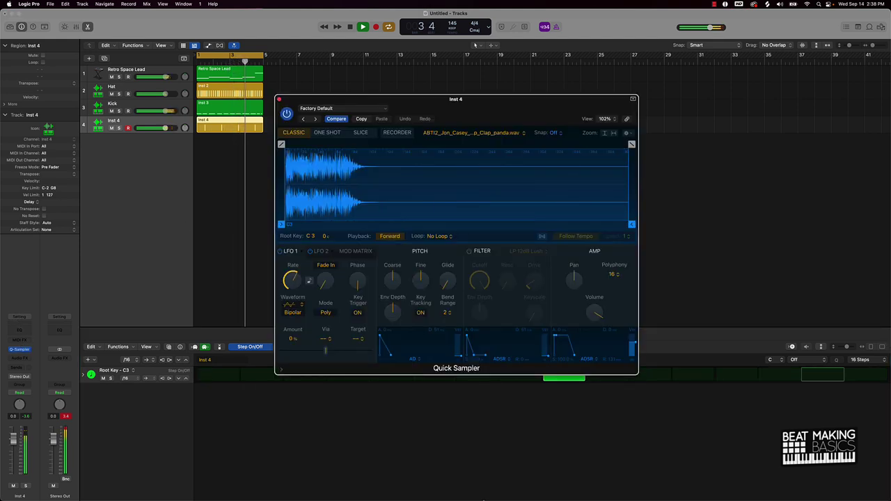
{"action": "left_click", "coordinate": [527, 480]}
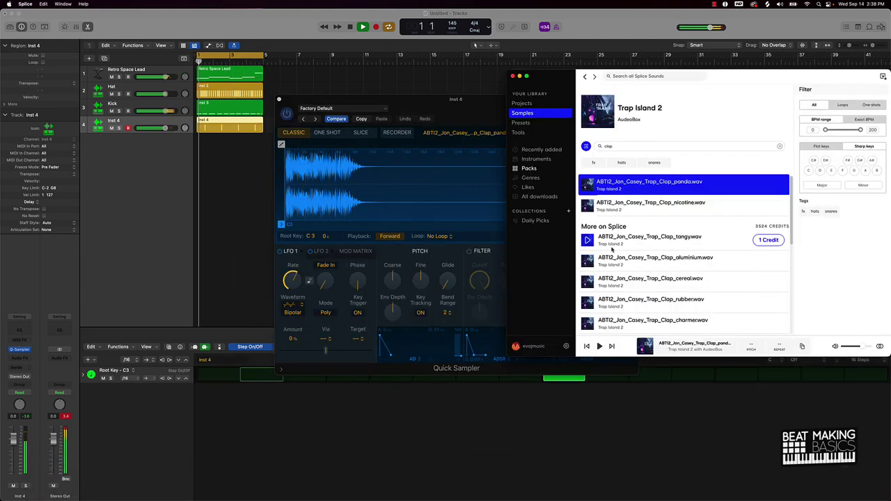
{"action": "left_click", "coordinate": [589, 241]}
{"action": "left_click", "coordinate": [589, 282]}
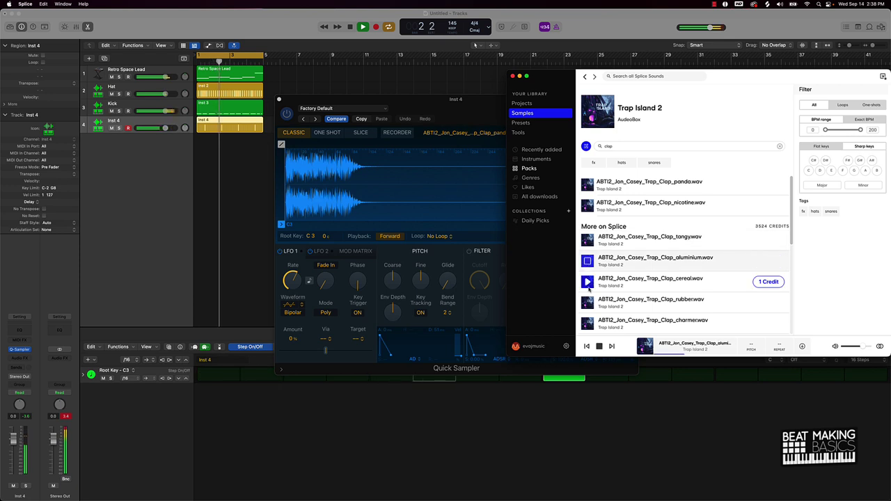
{"action": "left_click", "coordinate": [589, 263]}
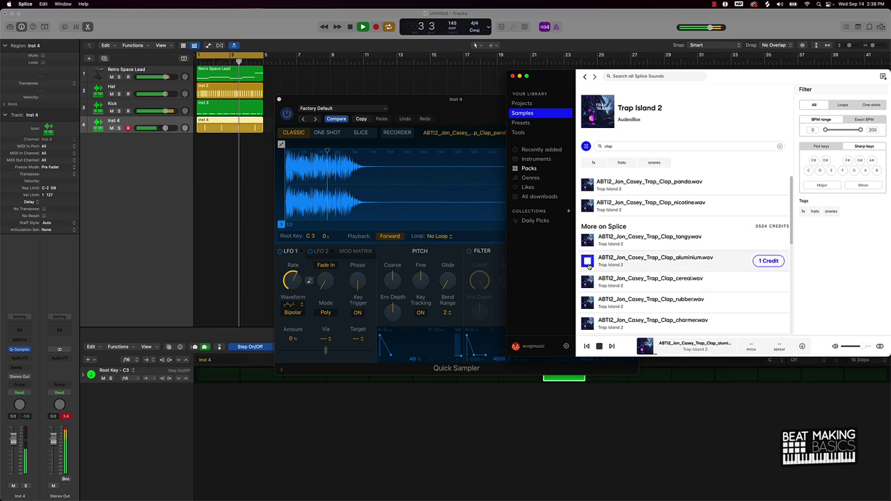
{"action": "left_click", "coordinate": [588, 282]}
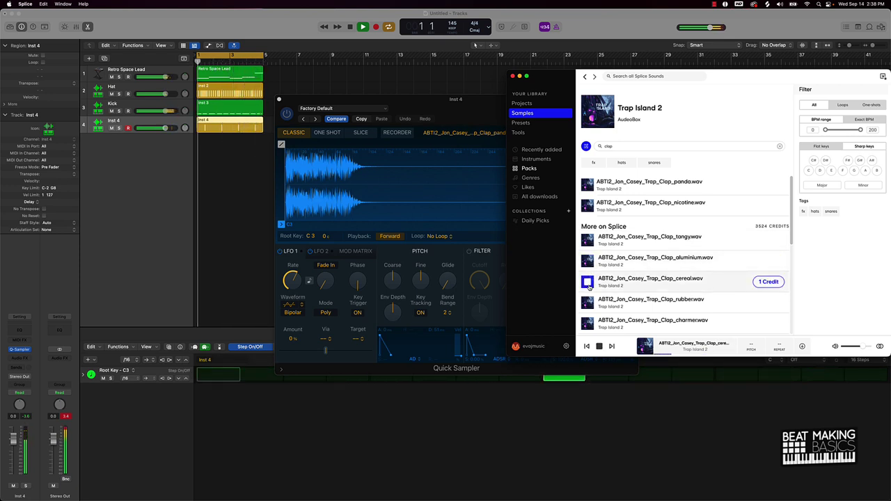
{"action": "left_click", "coordinate": [587, 324]}
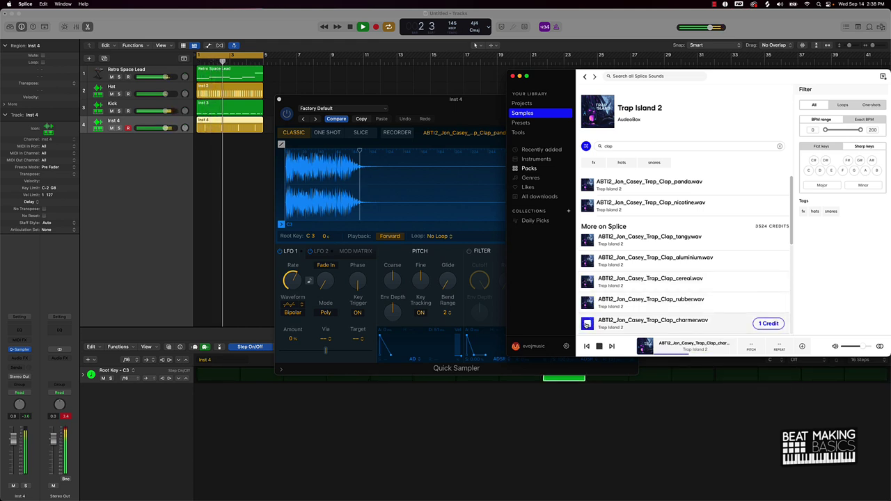
{"action": "left_click", "coordinate": [587, 282]}
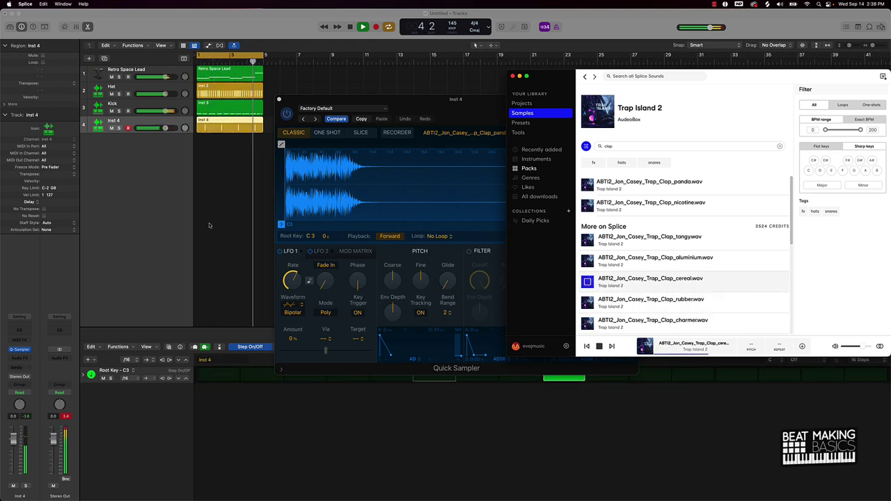
Step: Return to Logic Pro and add another Quick Sampler (Single Sample) software instrument track below Inst 4
{"action": "left_click", "coordinate": [89, 58]}
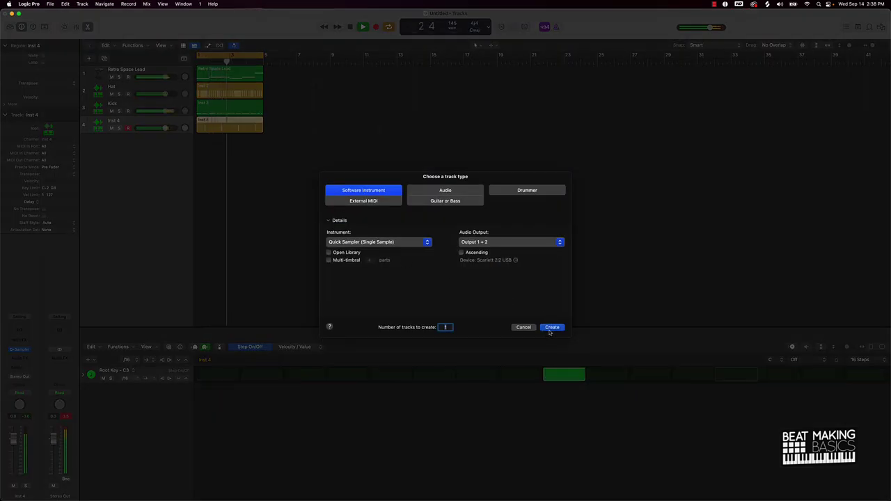
{"action": "key", "text": "Return"}
Step: Get ABTI2_Jon_Casey_Trap_Clap_cereal.wav in Splice for 1 credit, load it into the Inst 5 Quick Sampler, and close the sampler windows
{"action": "mouse_move", "coordinate": [388, 499]}
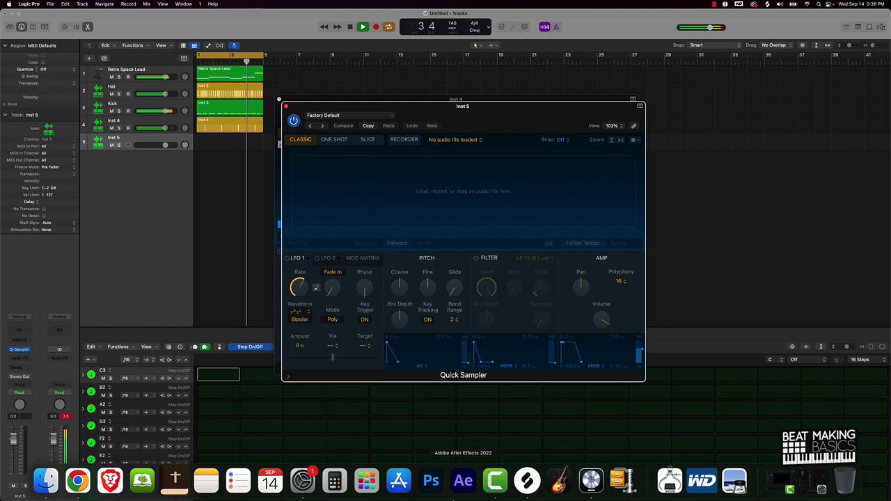
{"action": "left_click", "coordinate": [519, 489]}
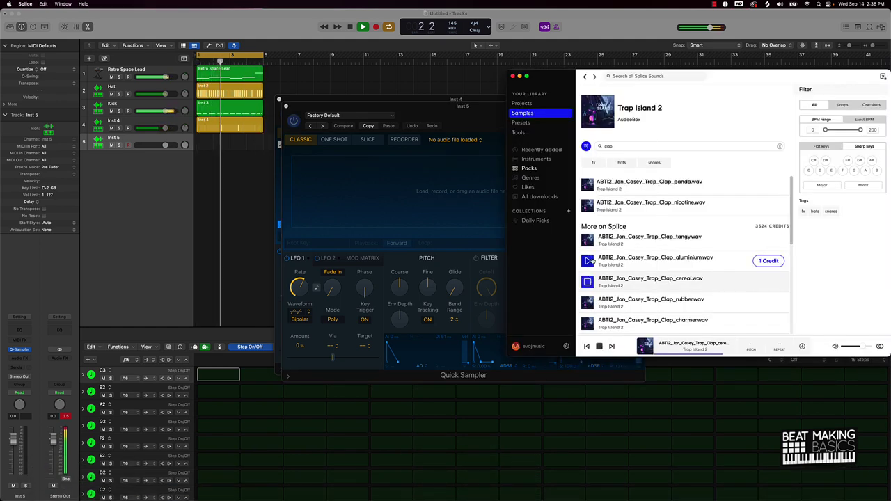
{"action": "key", "text": "Up"}
{"action": "key", "text": "Down"}
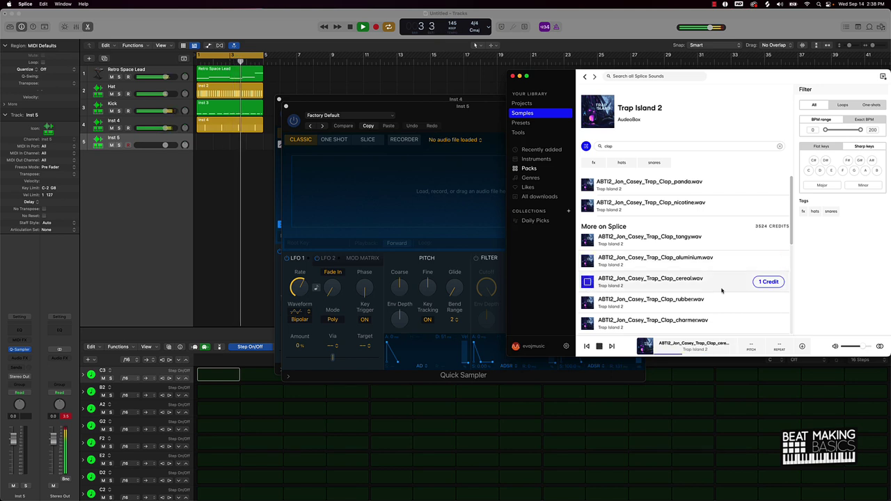
{"action": "left_click", "coordinate": [768, 282]}
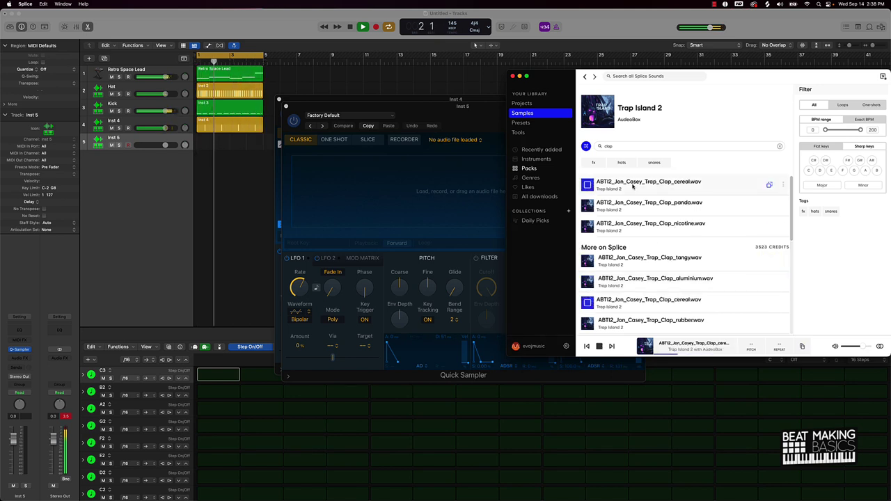
{"action": "left_click_drag", "start_coordinate": [633, 186], "coordinate": [397, 188]}
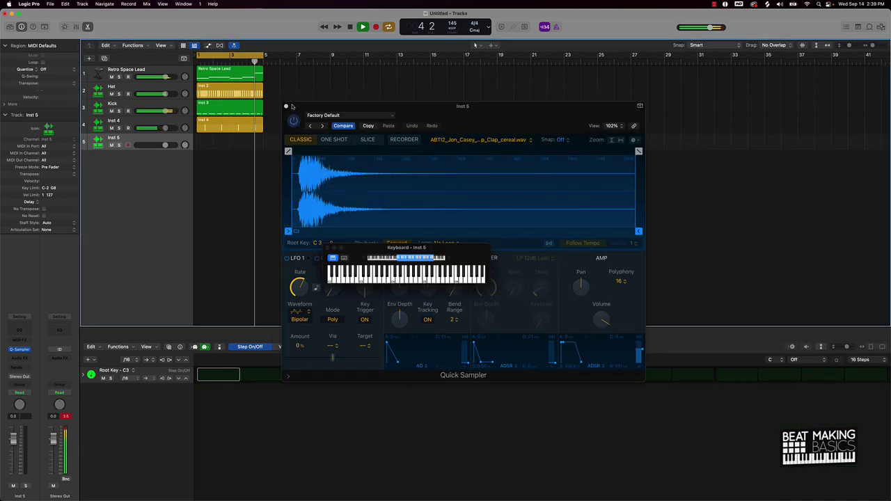
{"action": "left_click", "coordinate": [279, 99]}
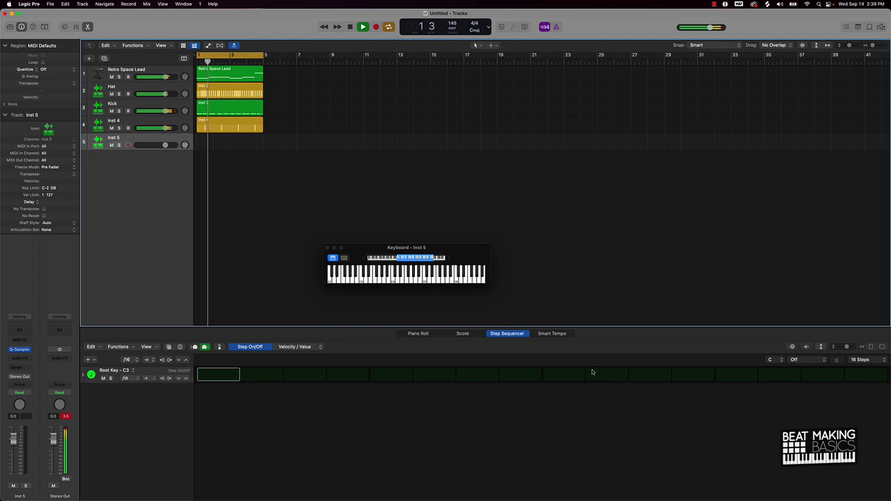
Step: Try the Inst 5 clap on steps 6 and 12 of the 16-step pattern, remove those hits, and place it on step 13
{"action": "left_click", "coordinate": [445, 377]}
{"action": "left_click", "coordinate": [450, 377]}
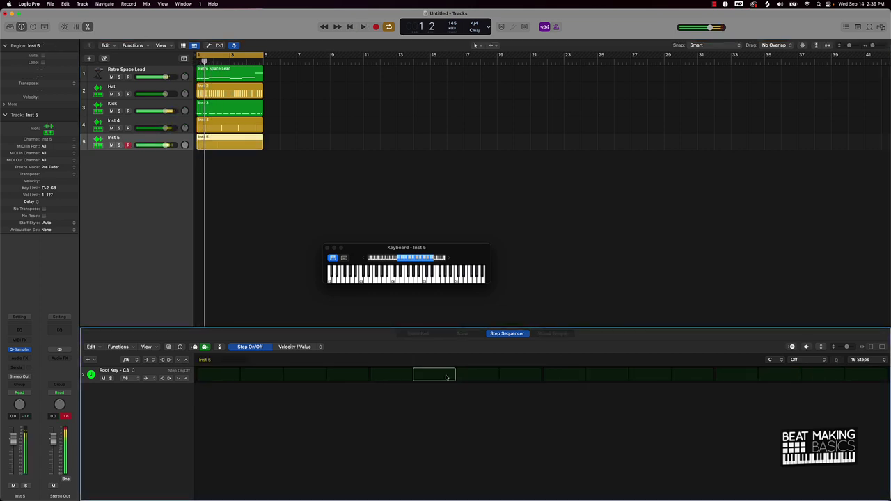
{"action": "left_click", "coordinate": [707, 377]}
{"action": "left_click", "coordinate": [707, 377]}
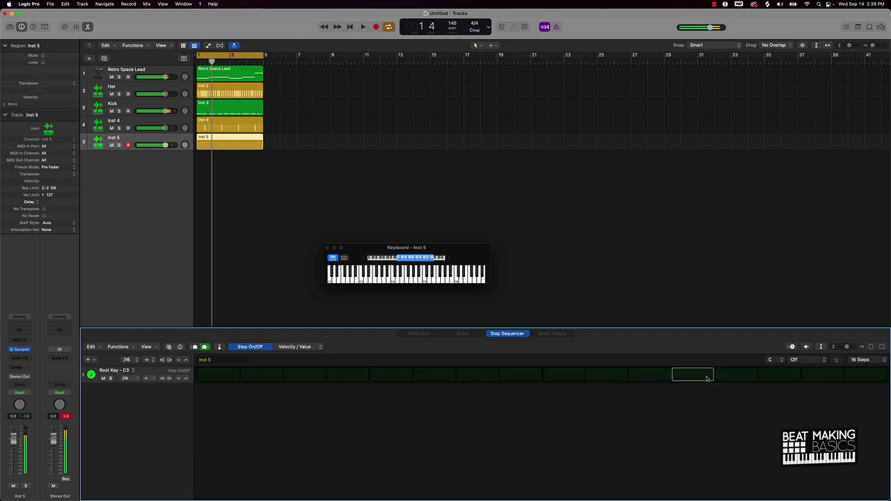
{"action": "left_click", "coordinate": [737, 377]}
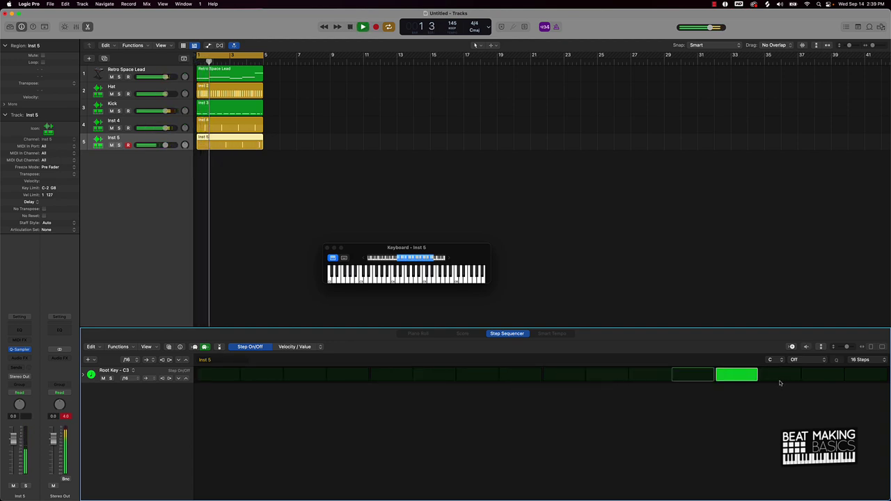
Step: Remove the Inst 5 clap hit on step 13, extend the pattern to 32 steps, and place a hit on step 15
{"action": "left_click", "coordinate": [751, 377]}
{"action": "key", "text": "space"}
{"action": "left_click", "coordinate": [865, 360]}
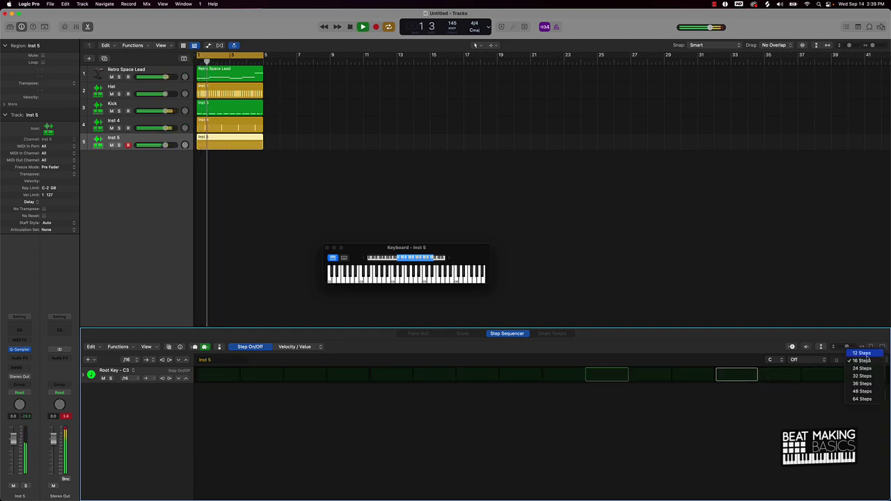
{"action": "left_click", "coordinate": [862, 377]}
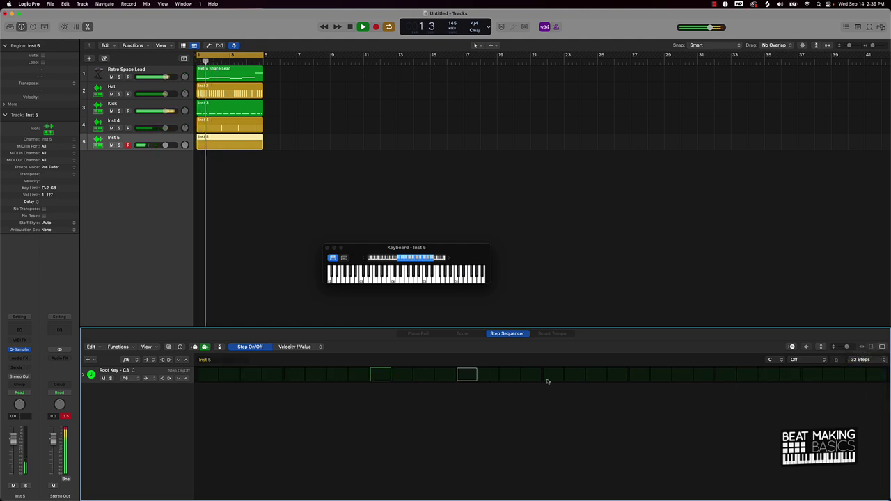
{"action": "key", "text": "space"}
{"action": "left_click", "coordinate": [510, 376]}
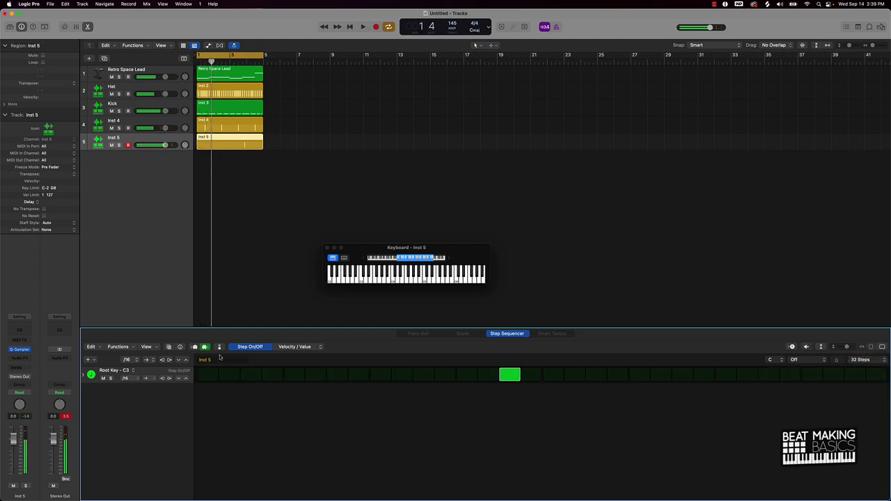
Step: Tie the Inst 5 clap from step 15 through step 24, and lower the track volume to about -4.1 dB while the beat plays
{"action": "left_click", "coordinate": [320, 348]}
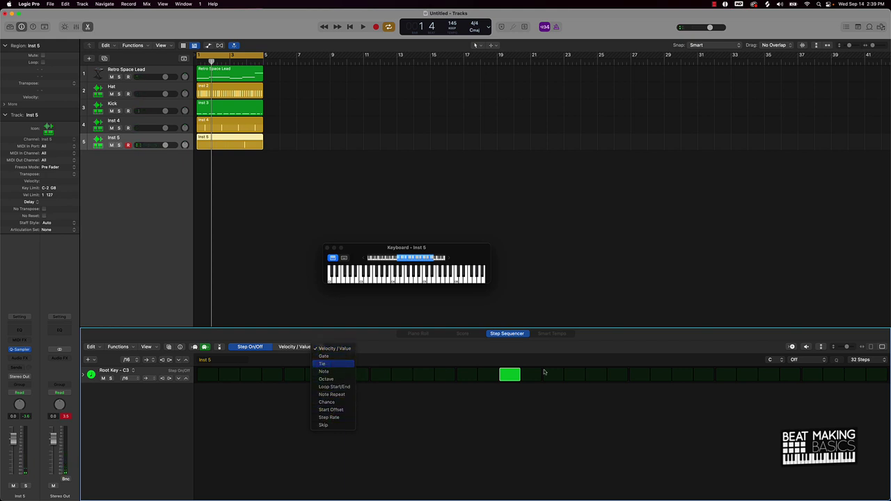
{"action": "left_click", "coordinate": [324, 364]}
{"action": "left_click_drag", "start_coordinate": [531, 375], "coordinate": [619, 372]}
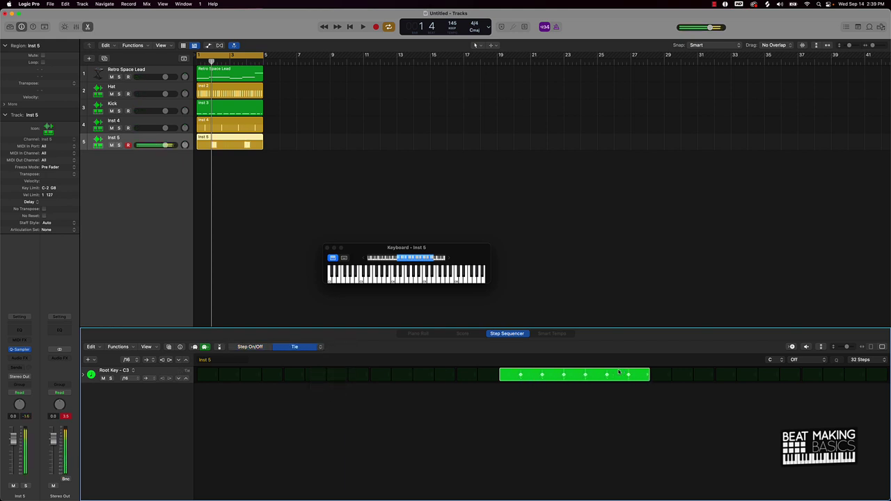
{"action": "key", "text": "space"}
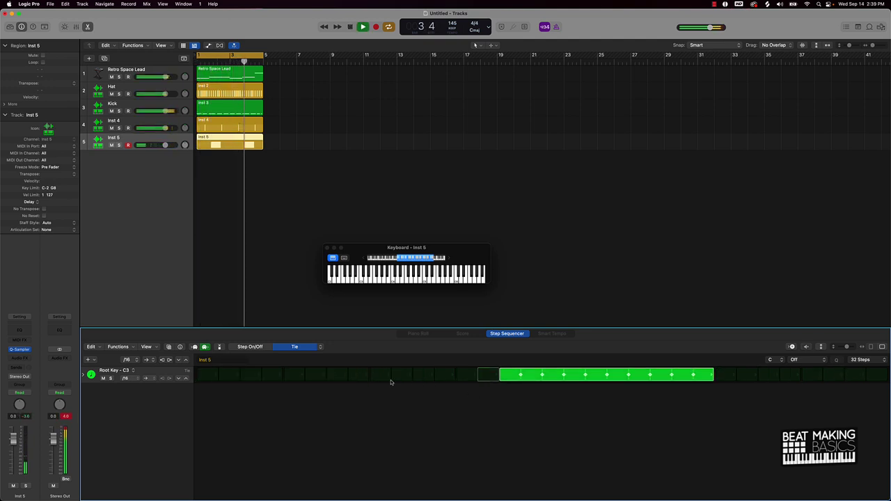
{"action": "left_click_drag", "start_coordinate": [165, 145], "coordinate": [158, 145]}
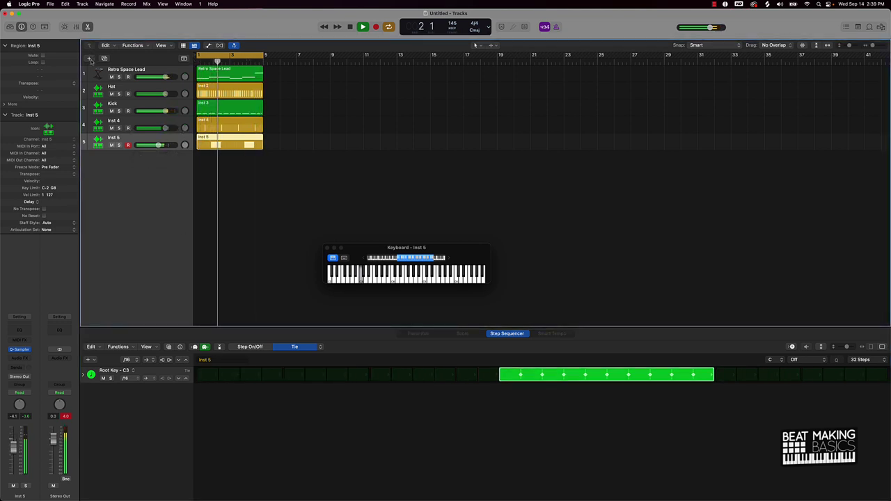
Step: Add a Quick Sampler (Single Sample) software instrument track below Inst 5, and switch to Splice to search Trap Island 2 for snare
{"action": "key", "text": "alt+super+n"}
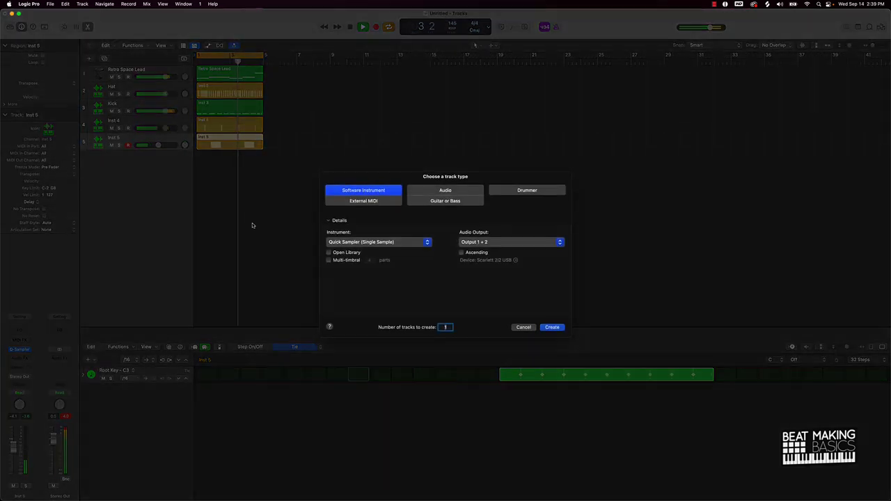
{"action": "key", "text": "Return"}
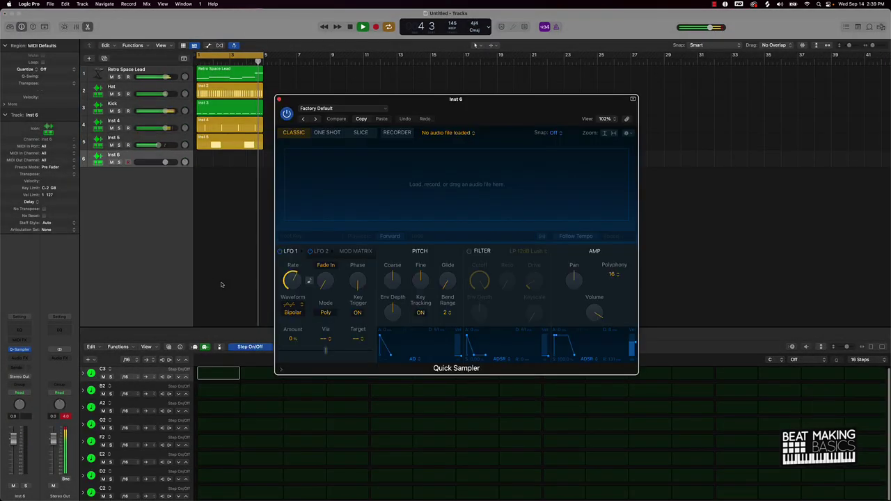
{"action": "mouse_move", "coordinate": [463, 487]}
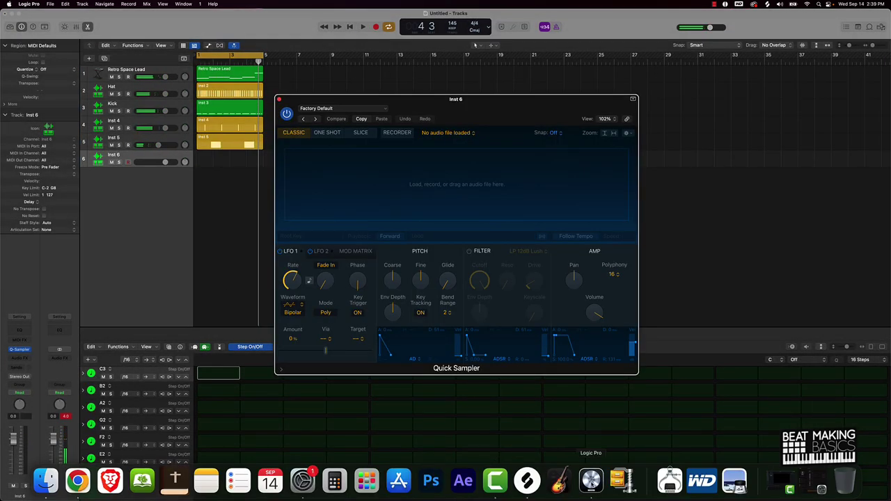
{"action": "left_click", "coordinate": [528, 480]}
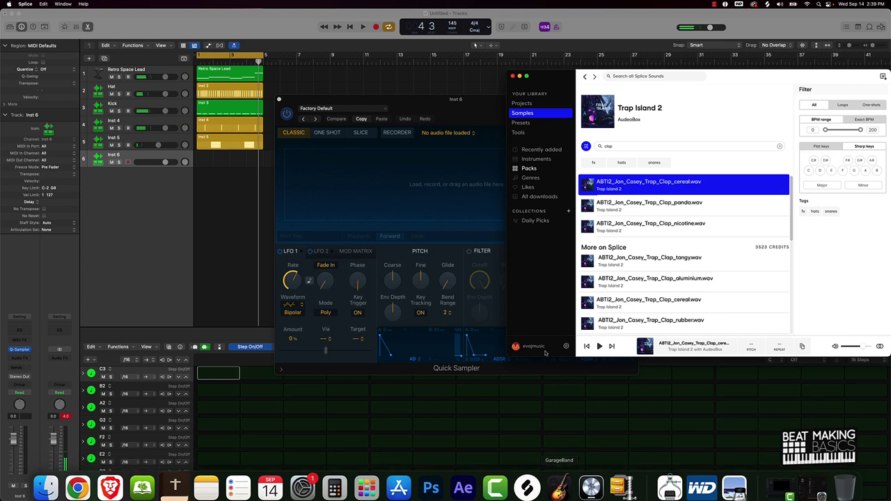
{"action": "left_click", "coordinate": [614, 145]}
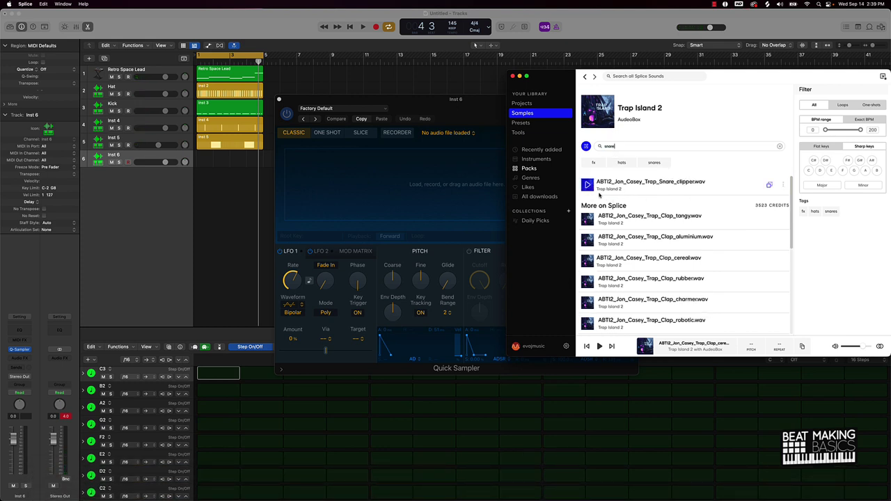
Step: Preview the Trap Island 2 snares one after another, from clipper and ethernet down to wheaties
{"action": "left_click", "coordinate": [587, 184]}
{"action": "left_click", "coordinate": [588, 219]}
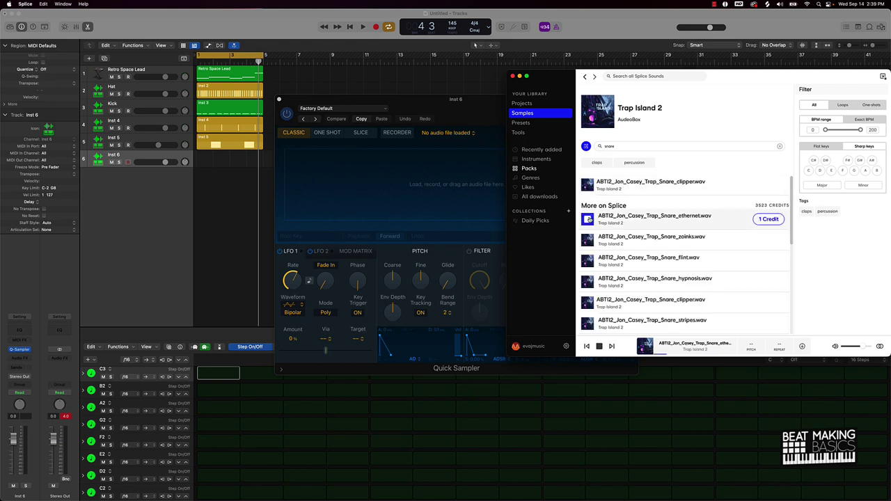
{"action": "left_click", "coordinate": [587, 261]}
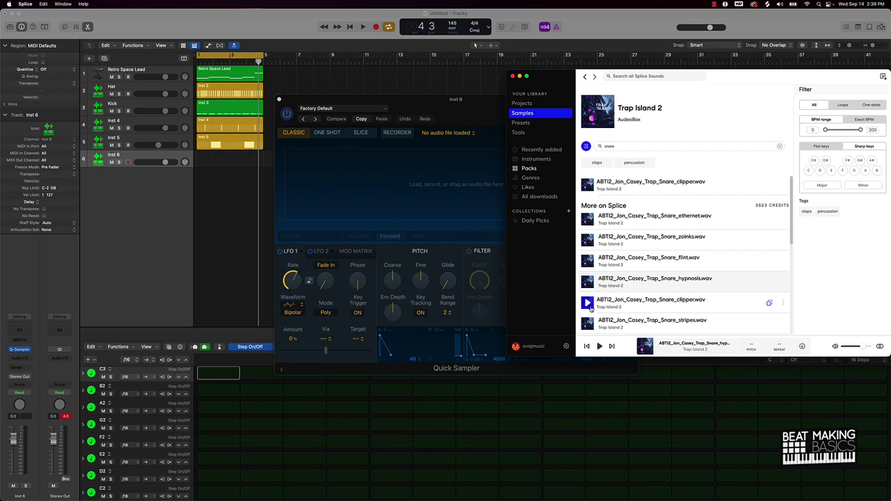
{"action": "left_click", "coordinate": [587, 320]}
{"action": "scroll", "coordinate": [587, 323], "scroll_direction": "down", "scroll_amount": 3}
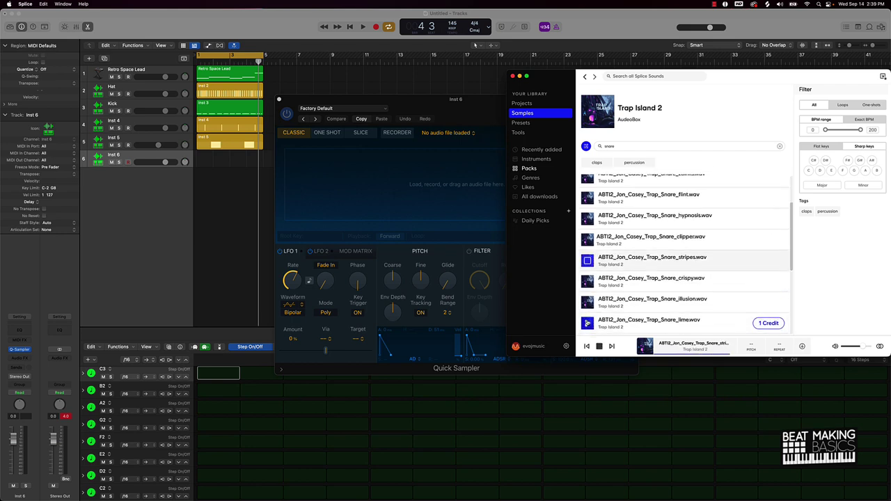
{"action": "left_click", "coordinate": [587, 276]}
{"action": "left_click", "coordinate": [589, 297]}
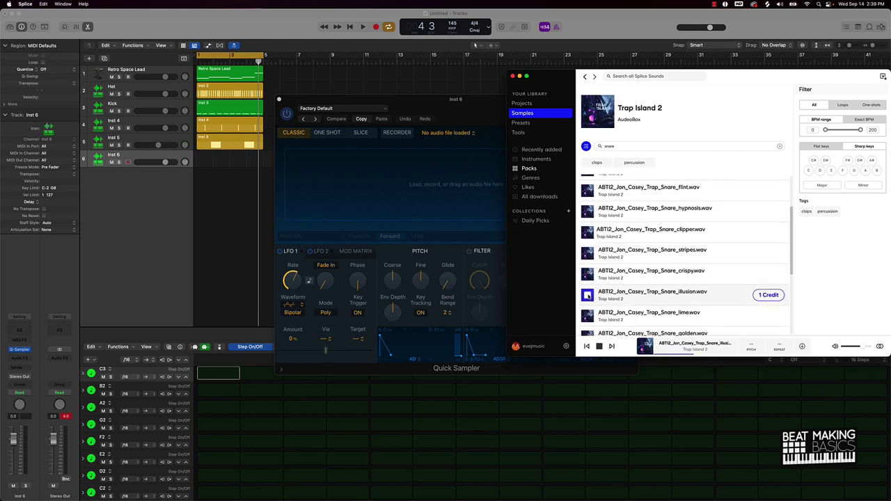
{"action": "left_click", "coordinate": [588, 315]}
{"action": "scroll", "coordinate": [589, 304], "scroll_direction": "down", "scroll_amount": 1}
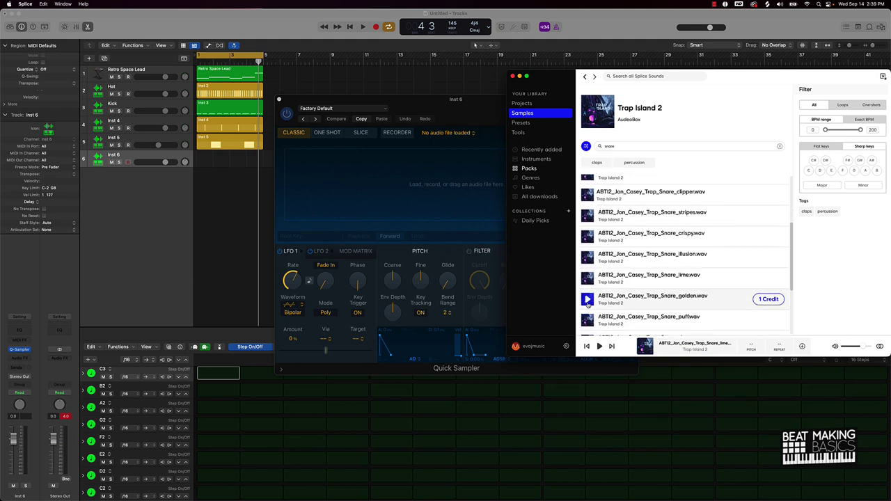
{"action": "left_click", "coordinate": [588, 320]}
{"action": "scroll", "coordinate": [589, 306], "scroll_direction": "down", "scroll_amount": 3}
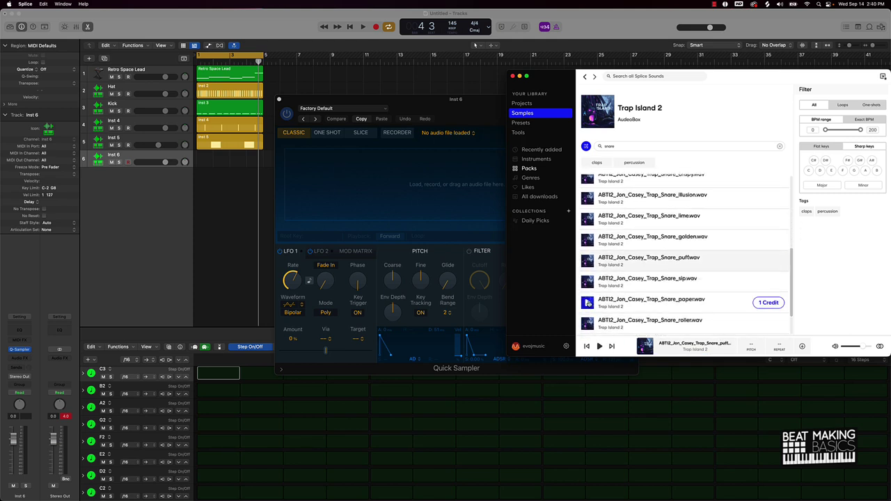
{"action": "left_click", "coordinate": [589, 303]}
{"action": "scroll", "coordinate": [589, 303], "scroll_direction": "down", "scroll_amount": 2}
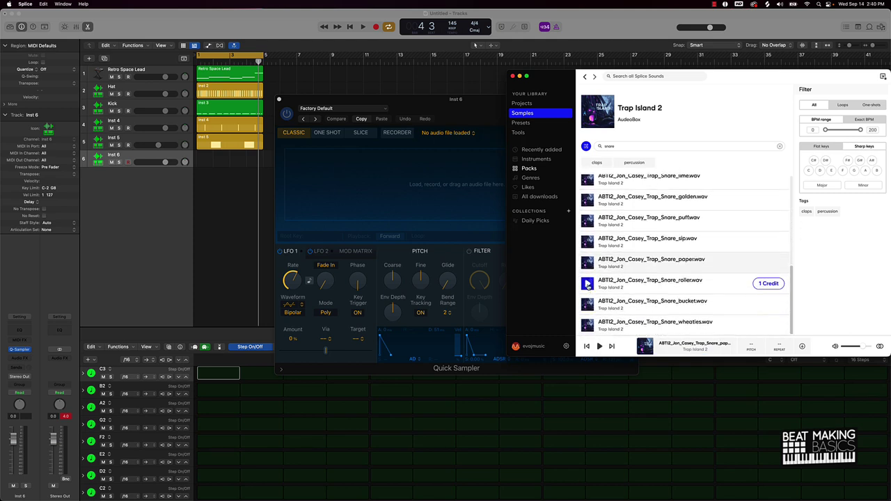
{"action": "left_click", "coordinate": [588, 284]}
{"action": "left_click", "coordinate": [588, 307]}
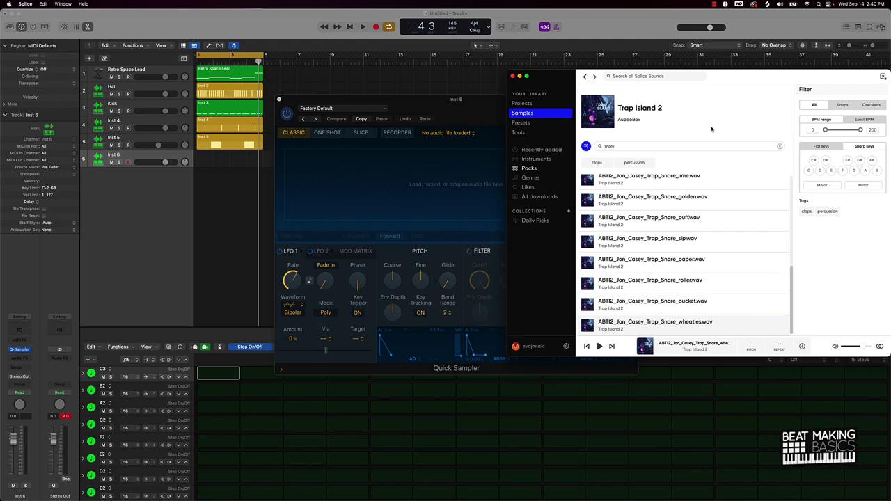
Step: Load SOUTHSIDE_snare_small_roller.wav from Southside's "I Invented Trap" Sample Pack Vol 1. into the Inst 6 Quick Sampler, and close the sampler window
{"action": "left_click", "coordinate": [586, 76]}
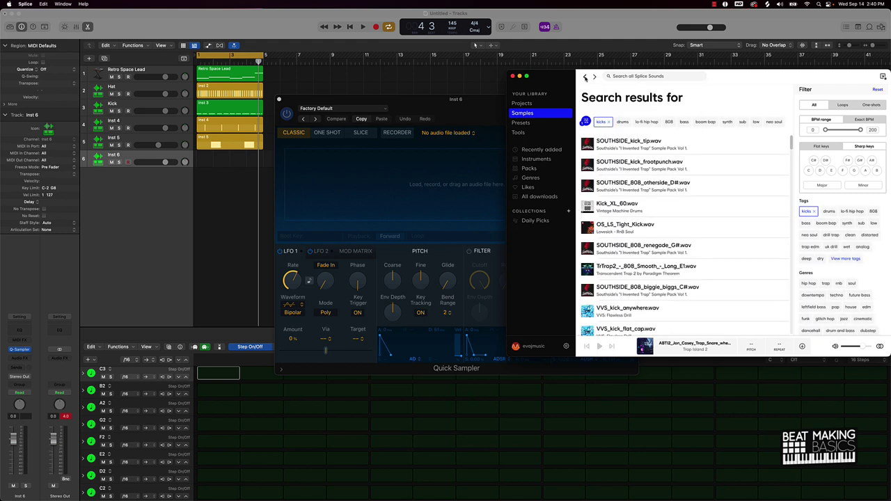
{"action": "left_click", "coordinate": [642, 169]}
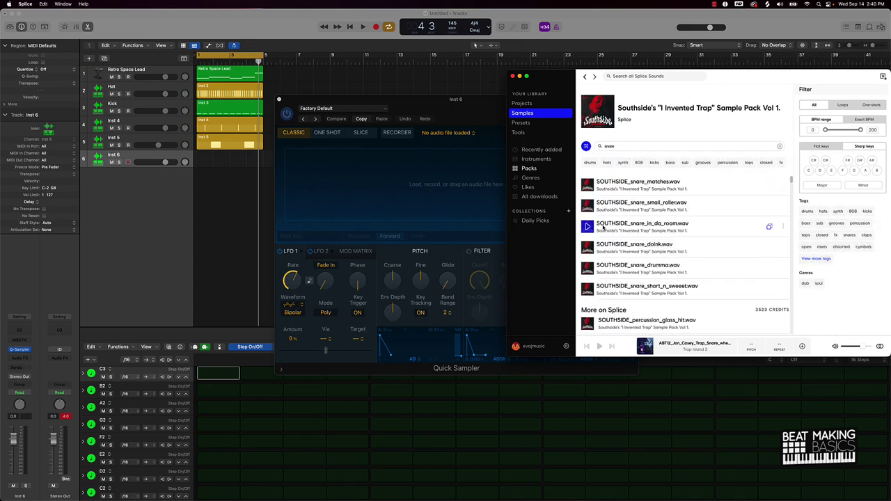
{"action": "left_click", "coordinate": [600, 209]}
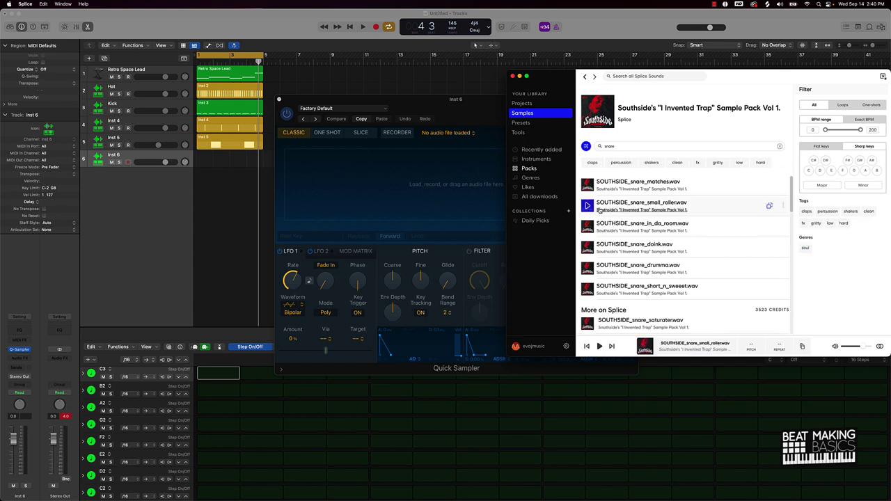
{"action": "left_click_drag", "start_coordinate": [600, 209], "coordinate": [390, 184]}
{"action": "left_click", "coordinate": [213, 204]}
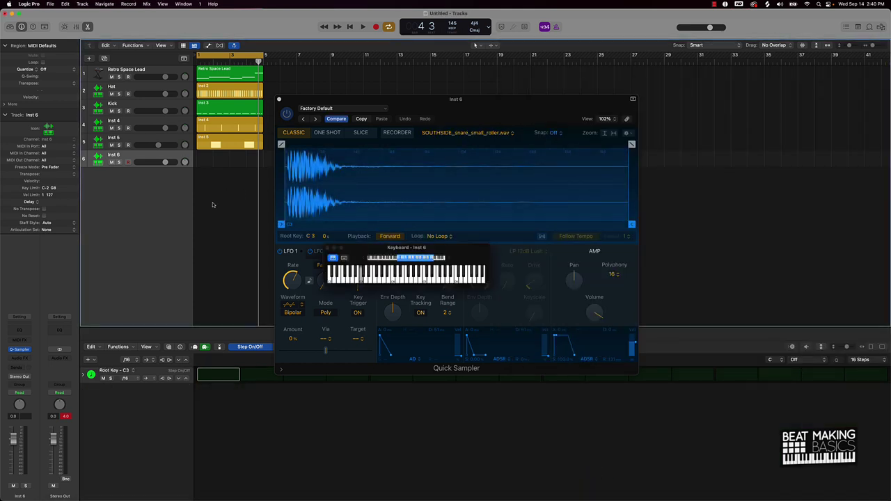
{"action": "left_click", "coordinate": [276, 101]}
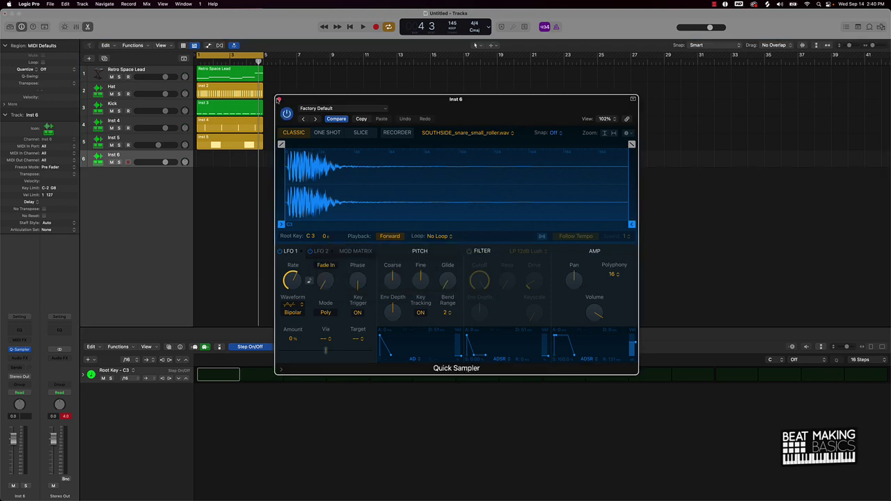
{"action": "left_click", "coordinate": [279, 100]}
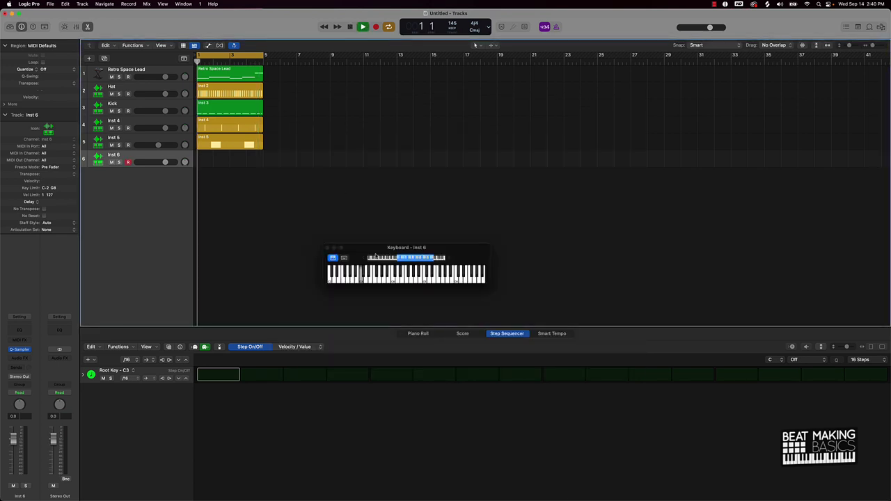
Step: Place Inst 6 snare hits on steps 9 and 15 after trying step 14, and extend the pattern to 32 steps
{"action": "left_click", "coordinate": [561, 373]}
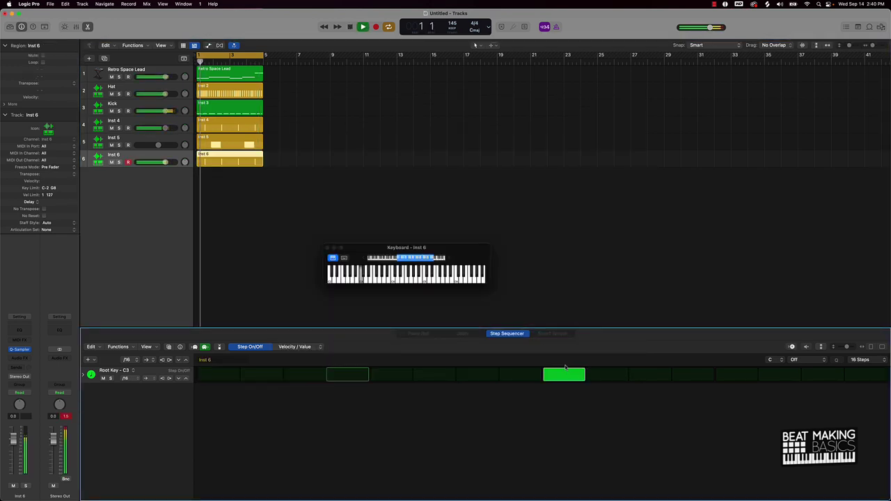
{"action": "left_click", "coordinate": [767, 376]}
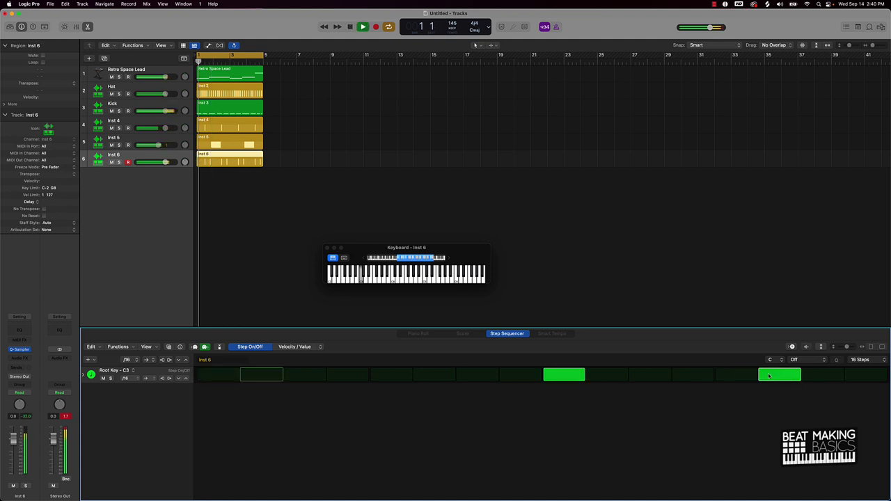
{"action": "key", "text": "space"}
{"action": "left_click", "coordinate": [780, 376]}
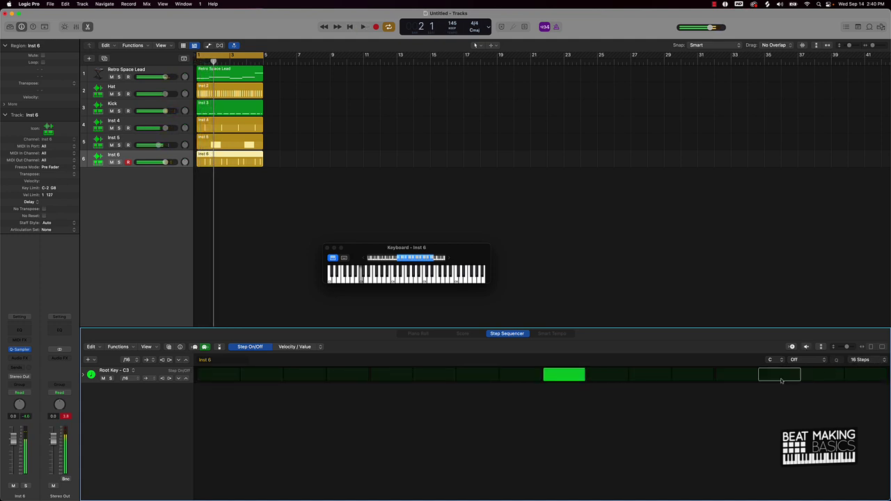
{"action": "left_click", "coordinate": [823, 376]}
{"action": "left_click", "coordinate": [860, 359]}
{"action": "left_click", "coordinate": [857, 376]}
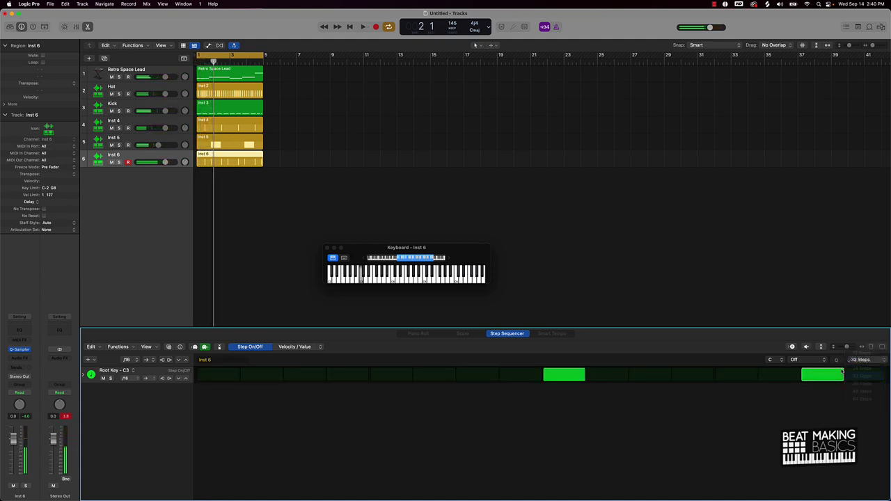
{"action": "key", "text": "space"}
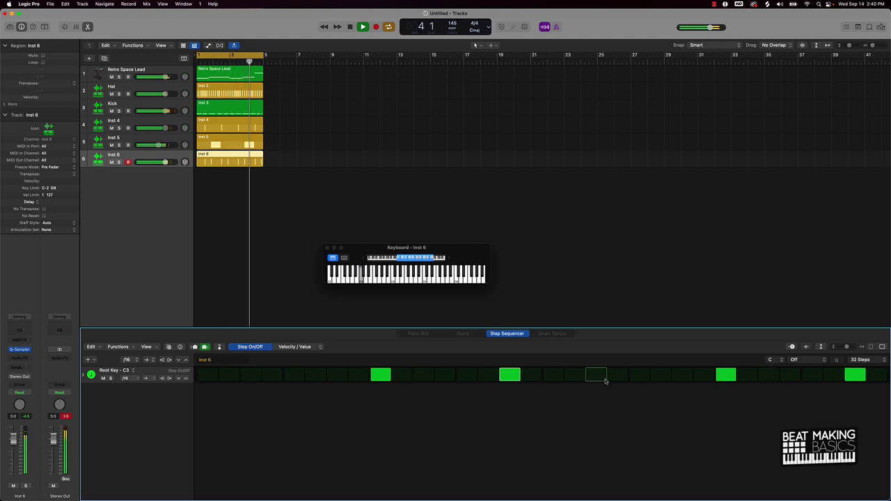
Step: Extend the Inst 6 pattern to 64 steps and add snare hits on steps 19 and 51 while the beat plays
{"action": "key", "text": "space"}
{"action": "left_click", "coordinate": [849, 359]}
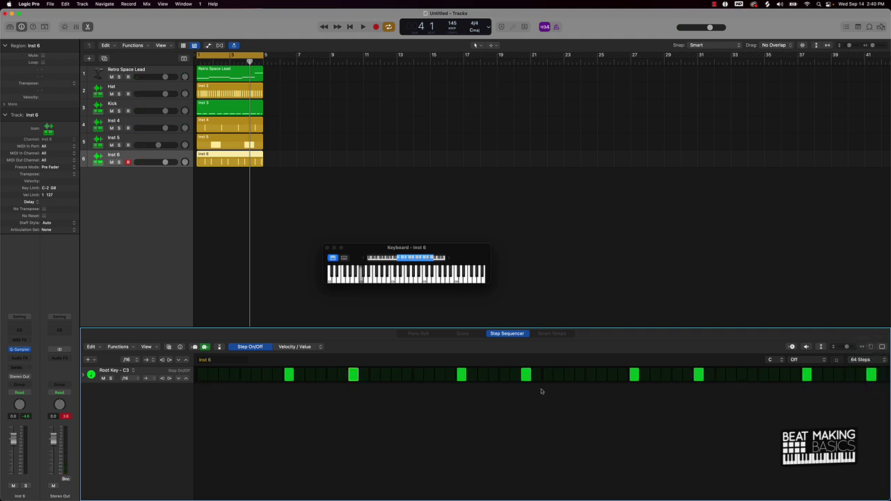
{"action": "key", "text": "space"}
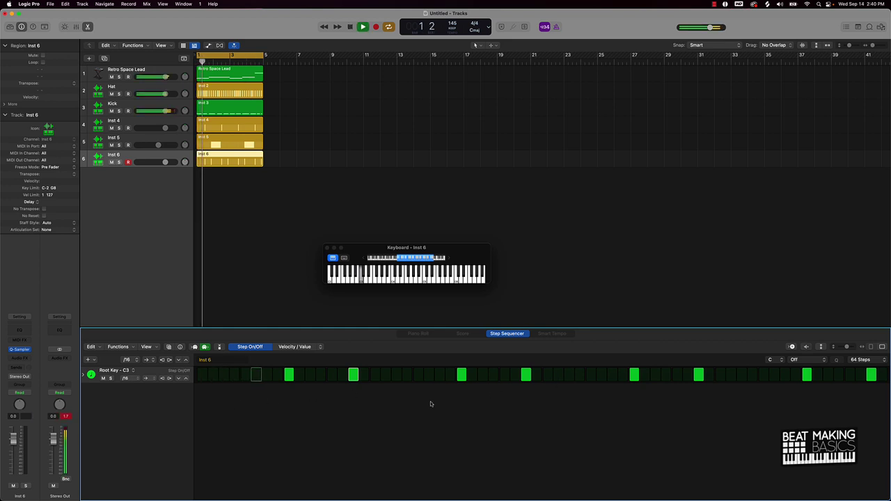
{"action": "left_click", "coordinate": [396, 375]}
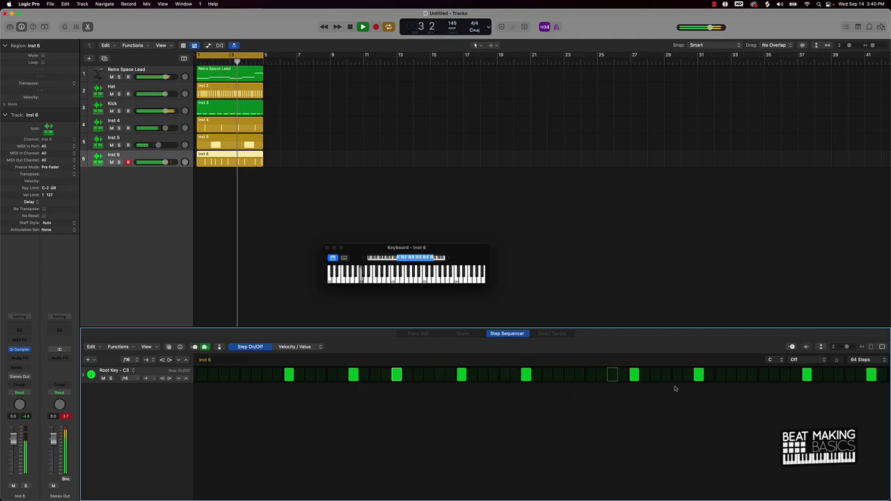
{"action": "left_click", "coordinate": [742, 375]}
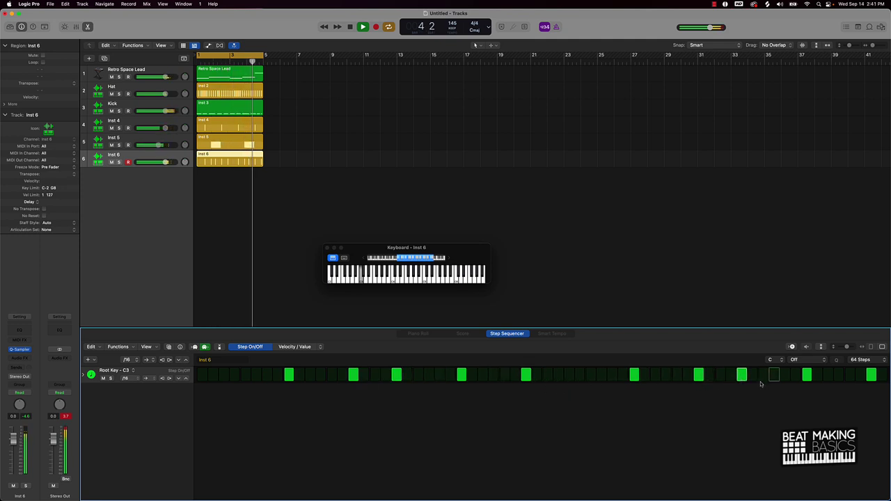
Step: Add a snare hit on step 64 of the Inst 6 pattern after trying steps 61 and 62, and stop playback
{"action": "left_click", "coordinate": [850, 376]}
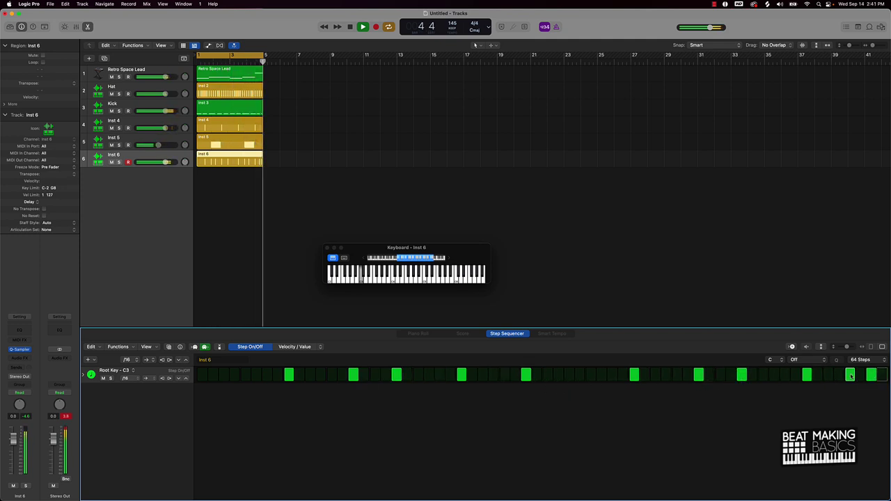
{"action": "left_click", "coordinate": [805, 377]}
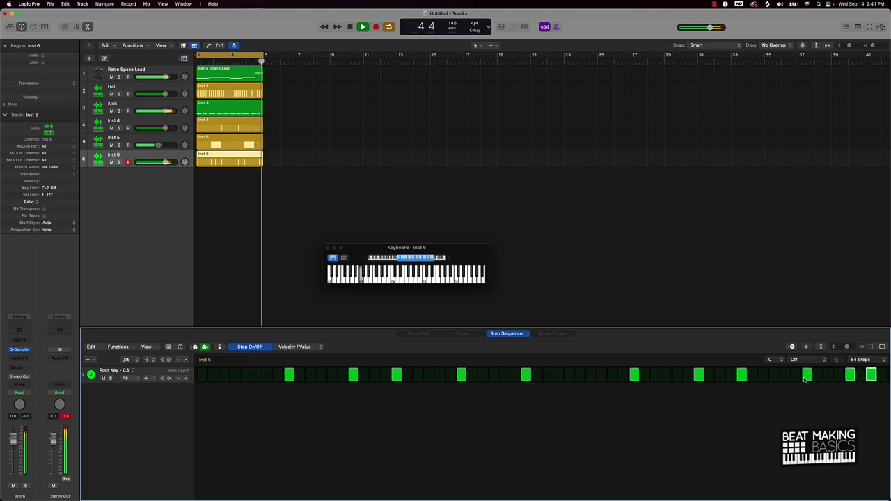
{"action": "left_click", "coordinate": [861, 376]}
{"action": "left_click", "coordinate": [850, 377]}
{"action": "left_click", "coordinate": [861, 377]}
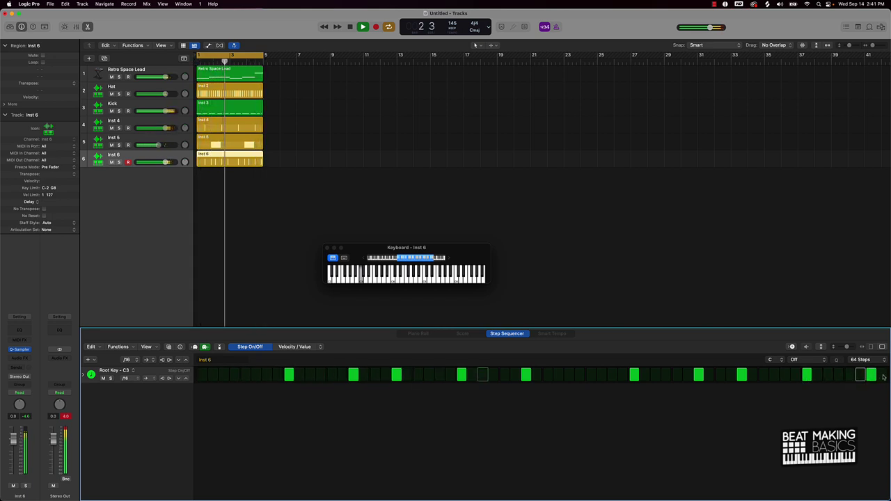
{"action": "left_click", "coordinate": [883, 377]}
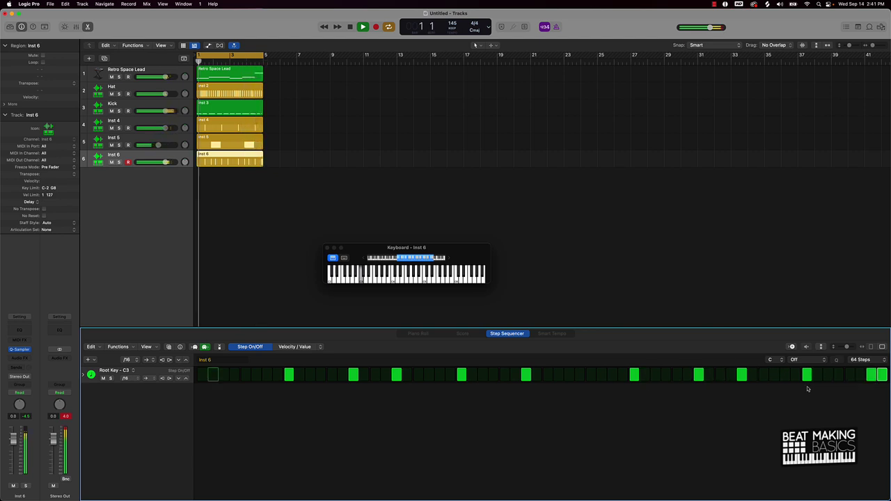
{"action": "left_click", "coordinate": [299, 184]}
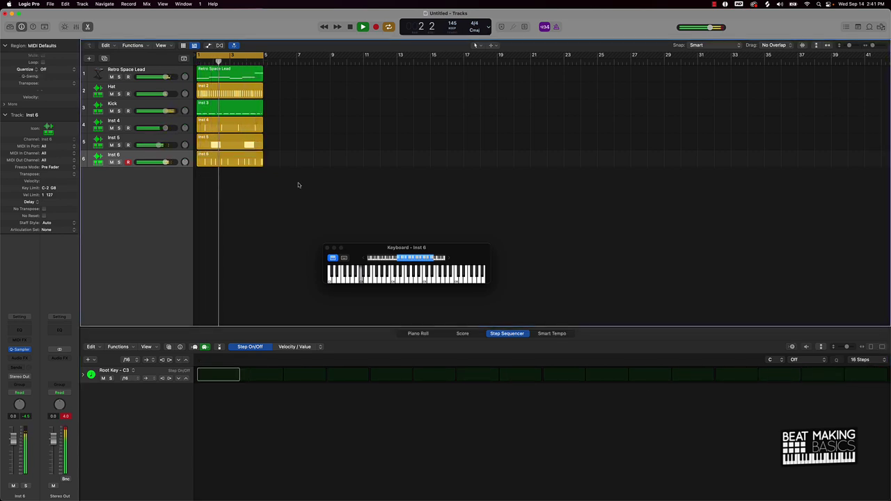
{"action": "key", "text": "space"}
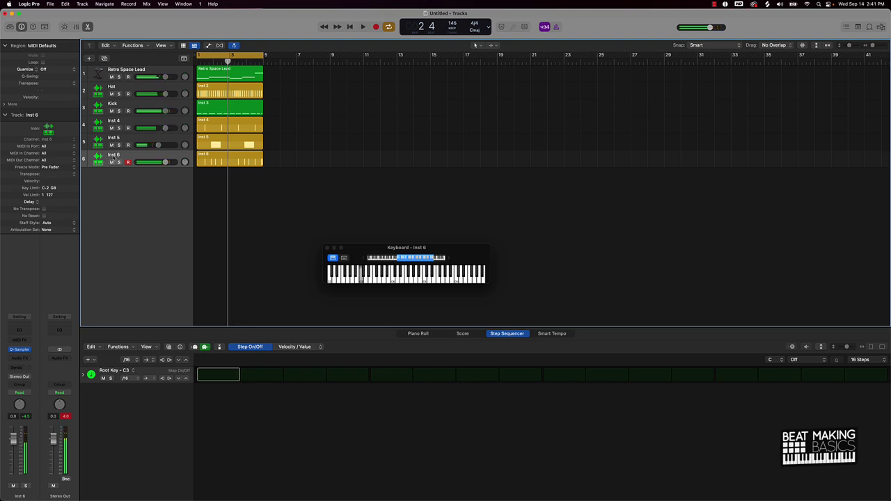
Step: Rename Inst 6, Inst 5 and Inst 4 as Snare, Clap 2 and Clap 1, and reorder Snare below Kick and Hat below Clap 2
{"action": "double_click", "coordinate": [113, 156]}
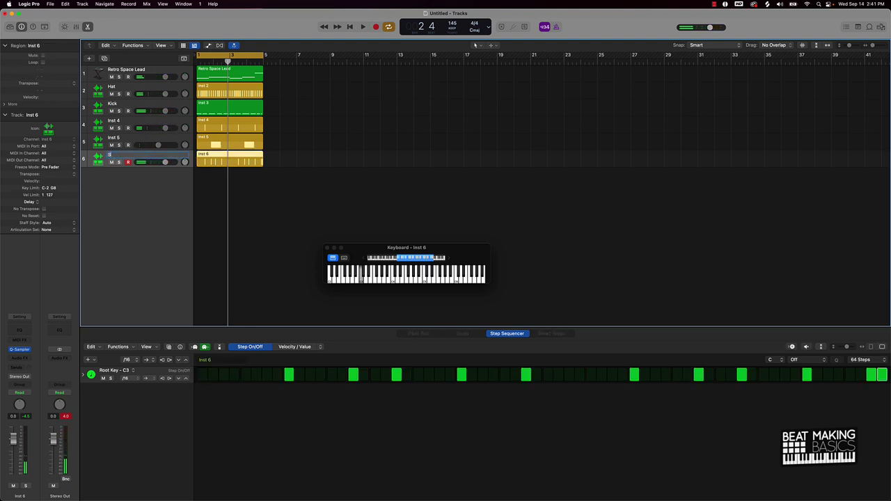
{"action": "double_click", "coordinate": [113, 137]}
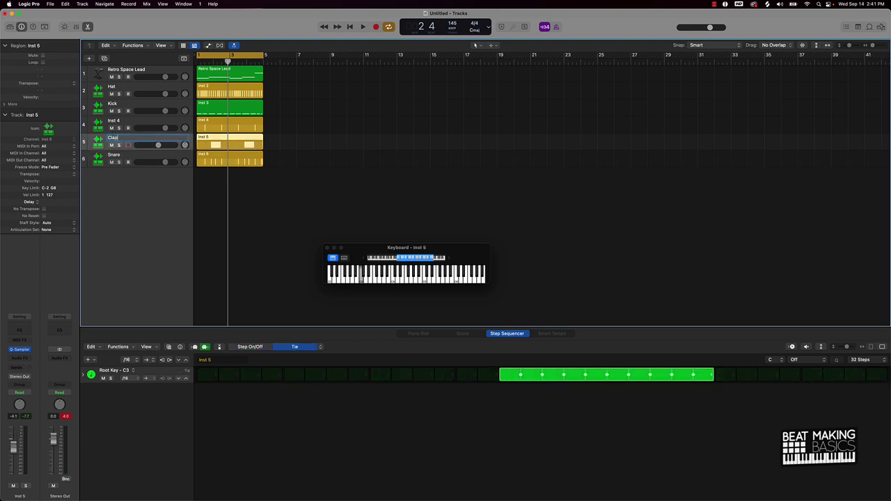
{"action": "type", "text": "Clap 2"}
{"action": "key", "text": "Return"}
{"action": "double_click", "coordinate": [115, 121]}
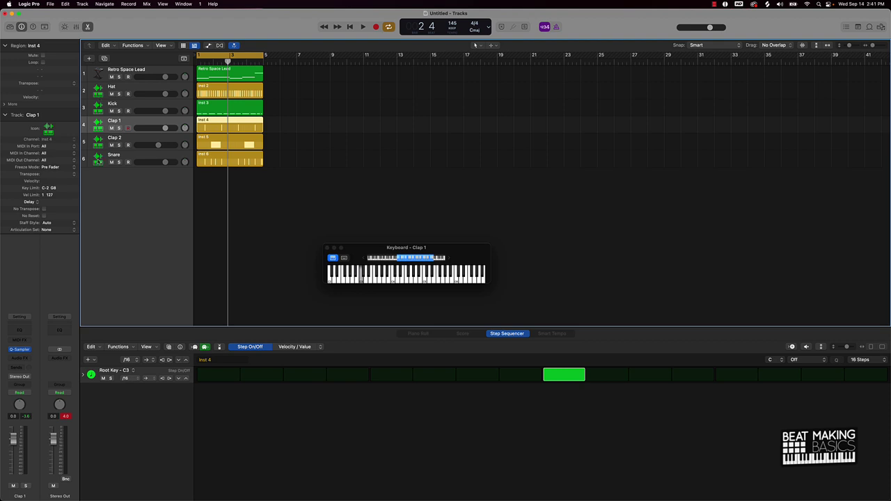
{"action": "left_click_drag", "start_coordinate": [99, 161], "coordinate": [99, 123]}
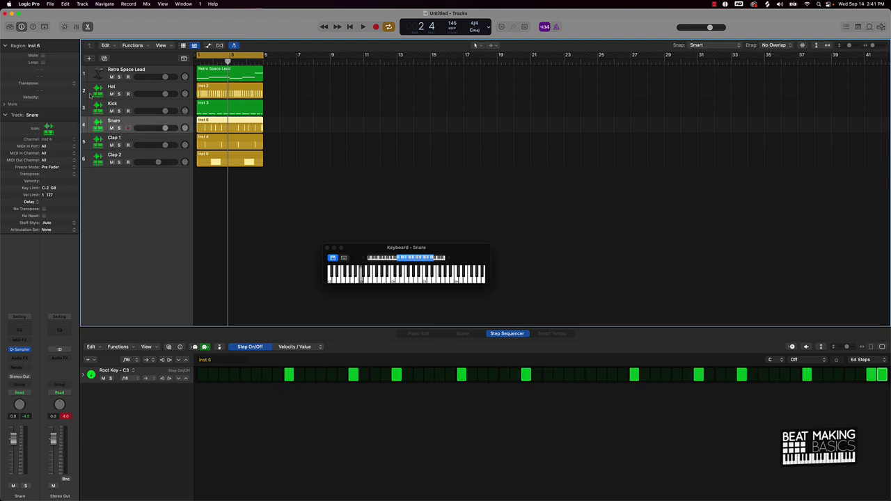
{"action": "left_click_drag", "start_coordinate": [98, 92], "coordinate": [99, 171]}
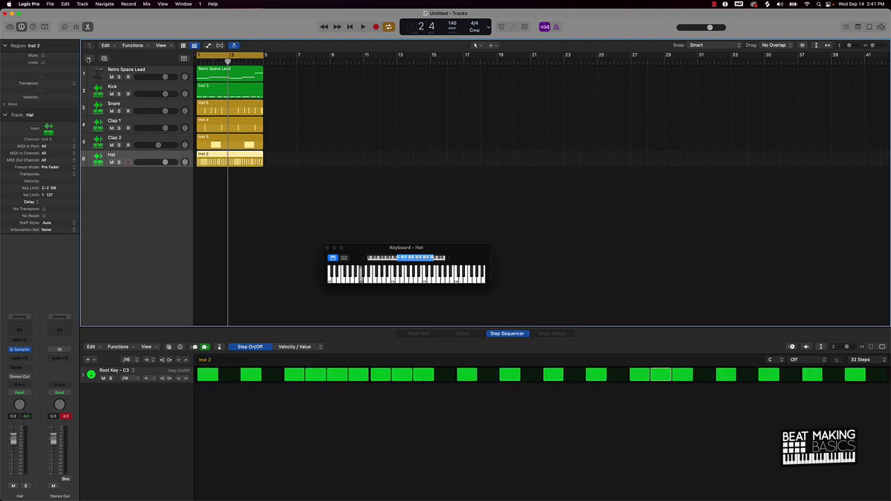
Step: Add a new Quick Sampler instrument track, and switch to Splice to search Southside's "I Invented Trap" Sample Pack Vol 1. for 808
{"action": "left_click", "coordinate": [88, 58]}
{"action": "left_click", "coordinate": [550, 327]}
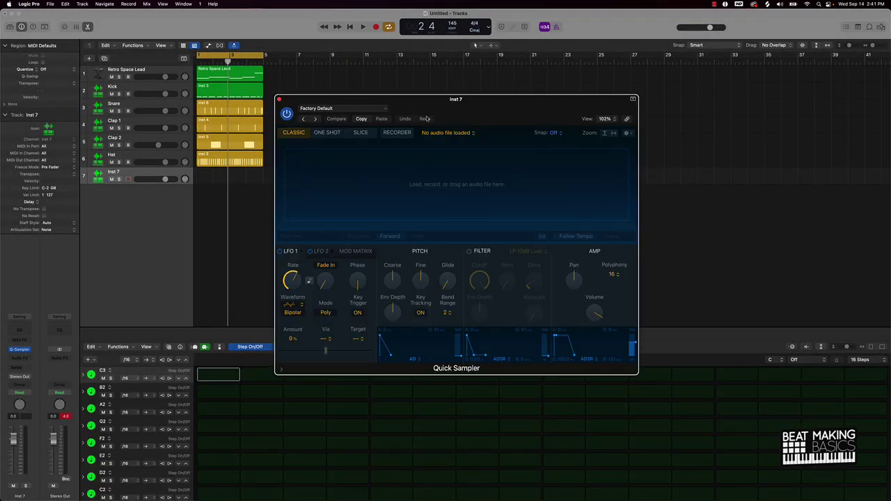
{"action": "mouse_move", "coordinate": [681, 495]}
{"action": "left_click", "coordinate": [530, 484]}
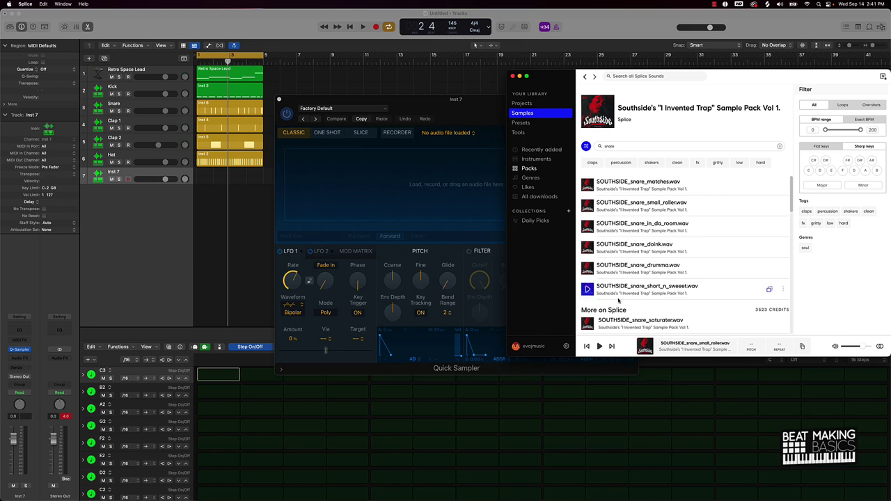
{"action": "scroll", "coordinate": [626, 310], "scroll_direction": "down", "scroll_amount": 3}
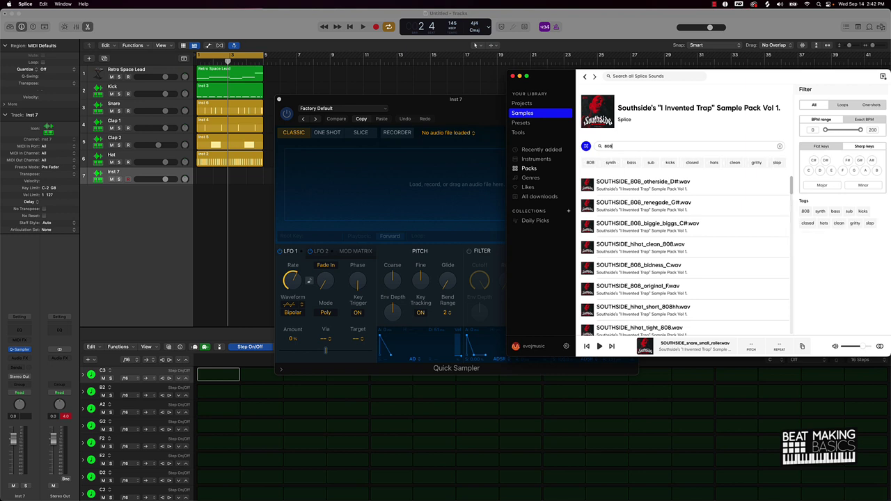
Step: Preview the Southside 808 samples one after another, from otherside_D# down to fixmypc_D#
{"action": "left_click", "coordinate": [587, 185]}
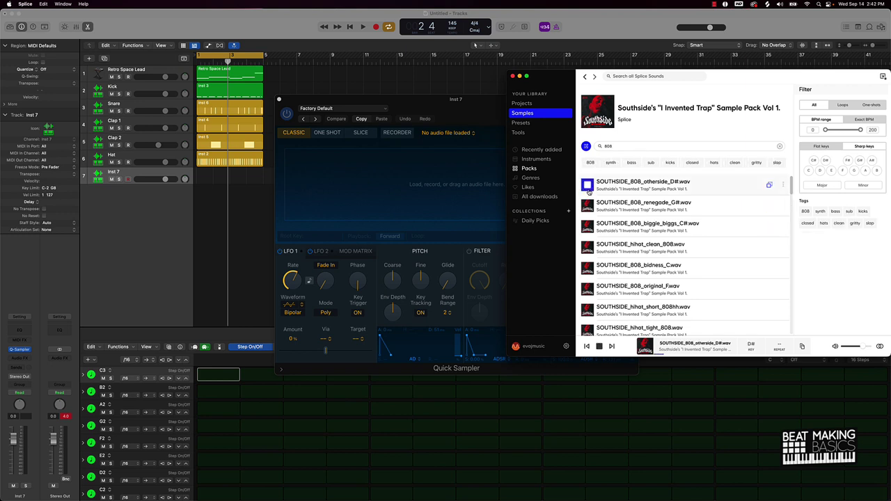
{"action": "left_click", "coordinate": [587, 206]}
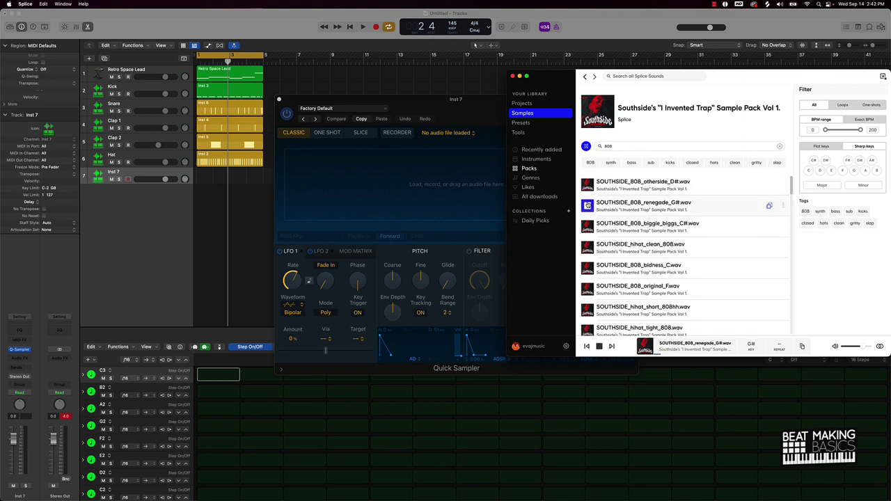
{"action": "left_click", "coordinate": [588, 227]}
{"action": "left_click", "coordinate": [588, 269]}
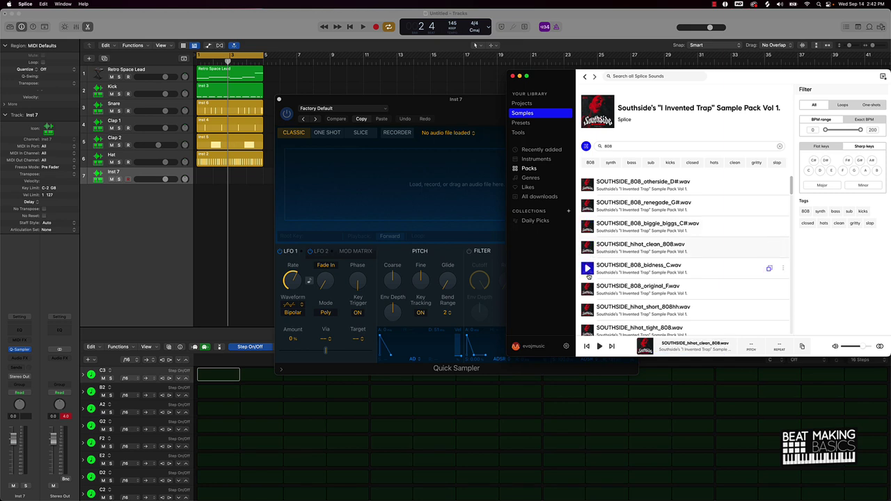
{"action": "left_click", "coordinate": [588, 290]}
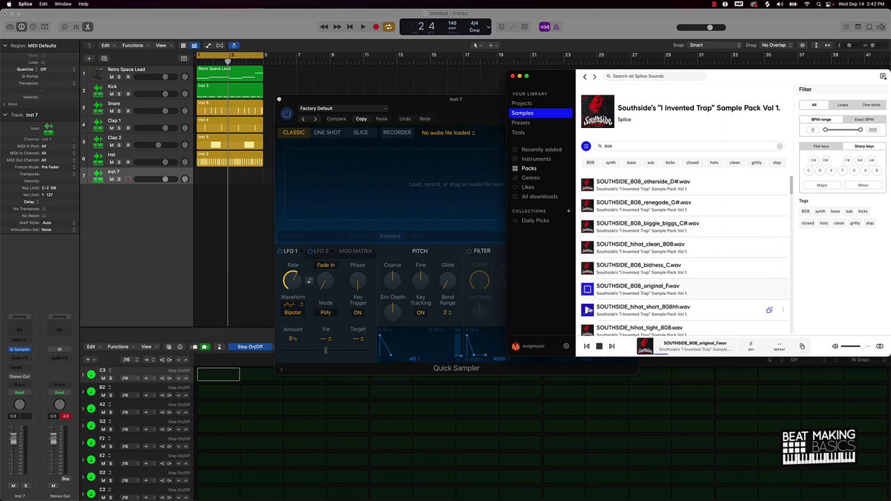
{"action": "left_click", "coordinate": [588, 310]}
{"action": "scroll", "coordinate": [587, 306], "scroll_direction": "down", "scroll_amount": 4}
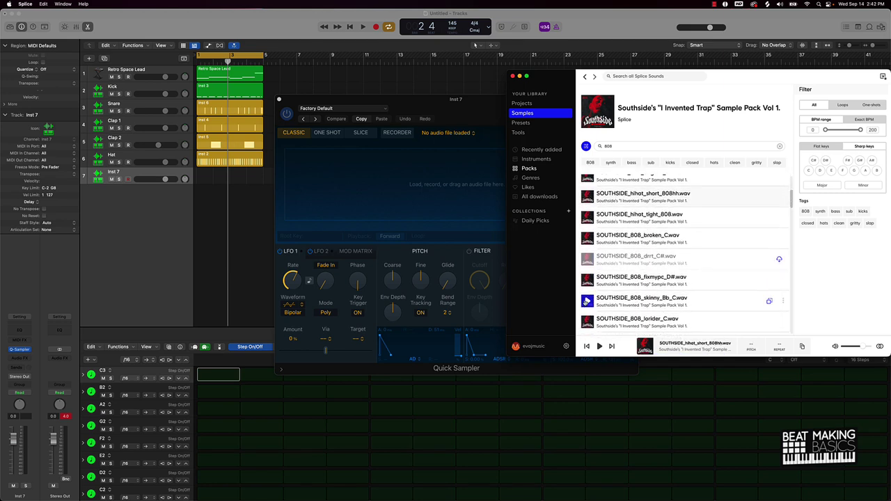
{"action": "left_click", "coordinate": [587, 280]}
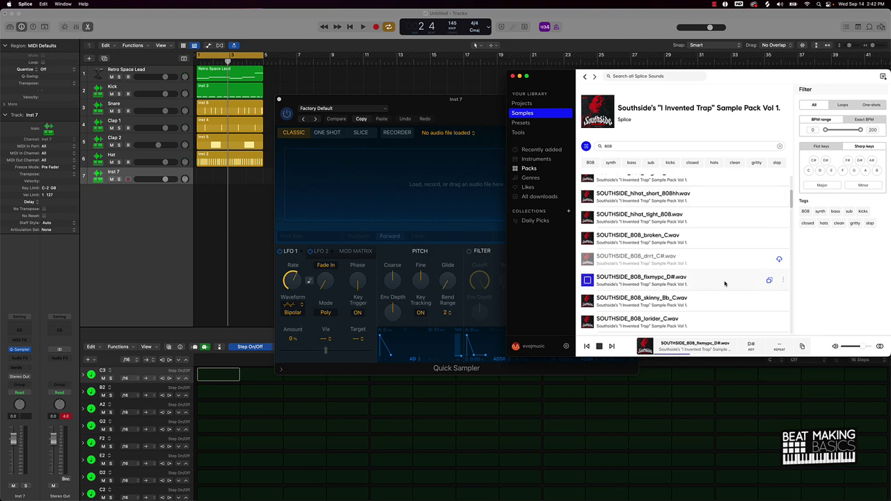
Step: Load SOUTHSIDE_808_fixmypc_D#.wav into the Inst 7 Quick Sampler, try it with Musical Typing over the beat, and close the sampler window
{"action": "left_click_drag", "start_coordinate": [724, 284], "coordinate": [390, 186]}
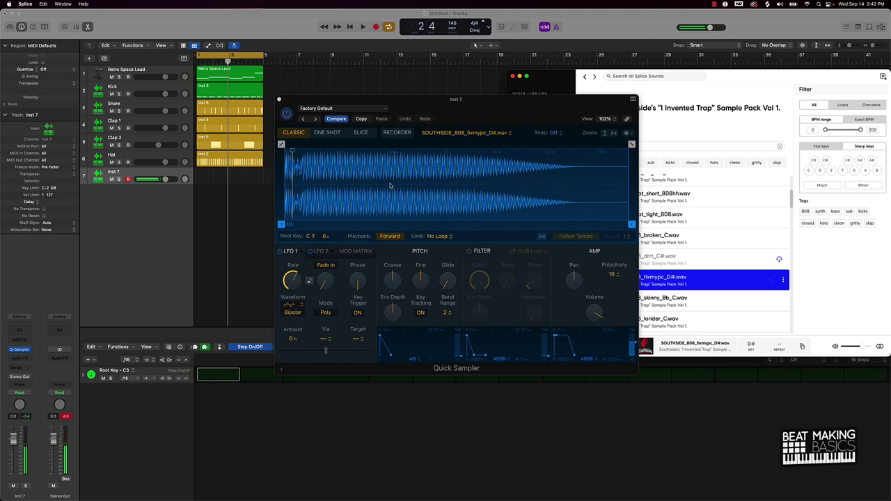
{"action": "left_click", "coordinate": [227, 204]}
{"action": "key", "text": "super+k"}
{"action": "key", "text": "space"}
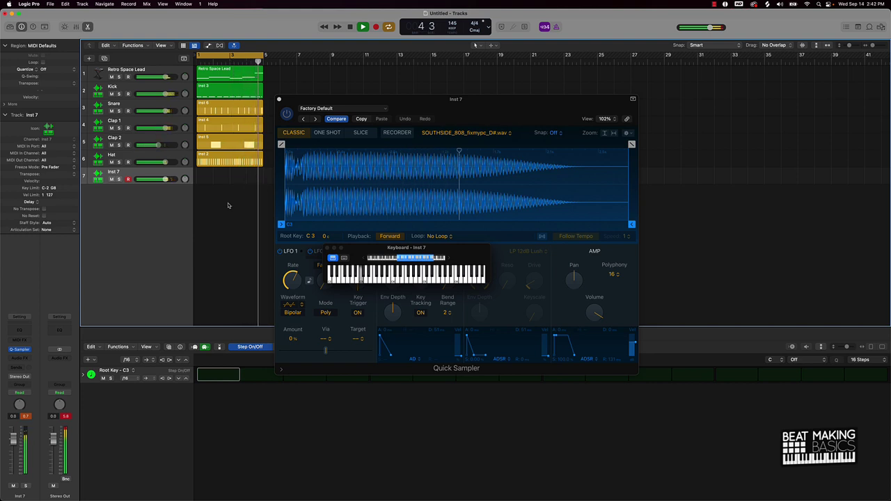
{"action": "key", "text": "space"}
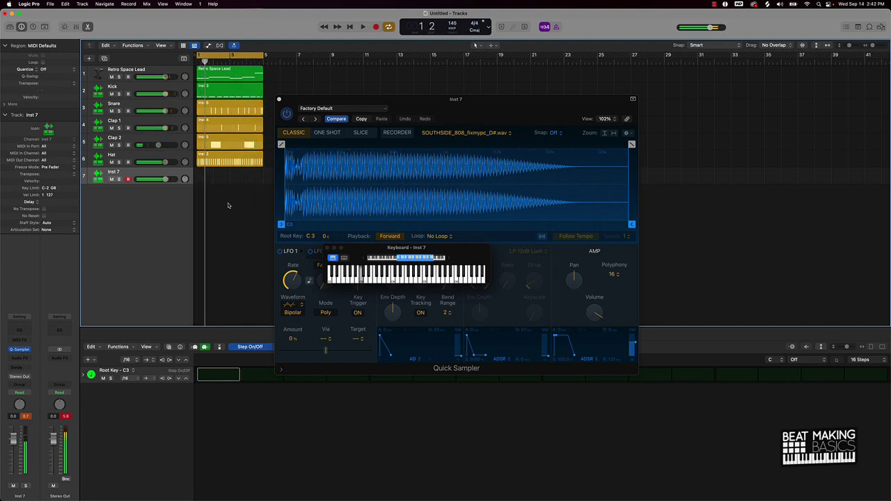
{"action": "left_click", "coordinate": [280, 99]}
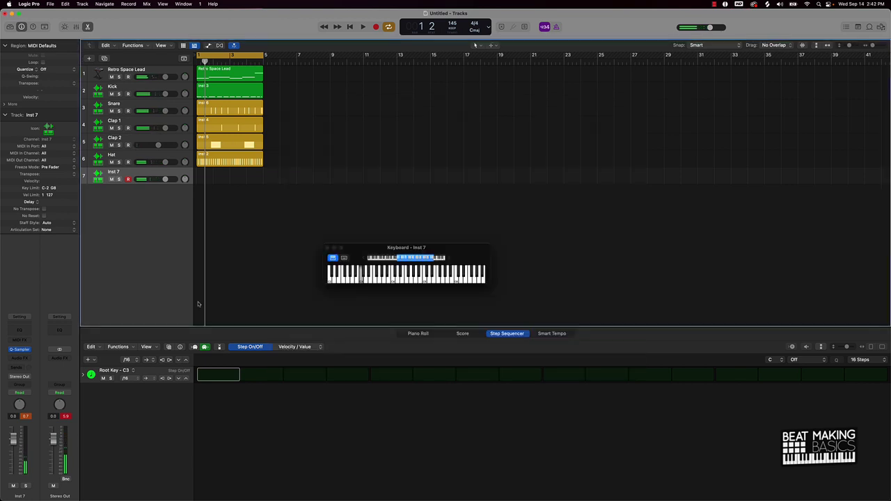
Step: Record a four-bar 808 line on Inst 7 with the Piano Roll open, and quantize all its notes to 1/8 Swing A
{"action": "left_click", "coordinate": [433, 334]}
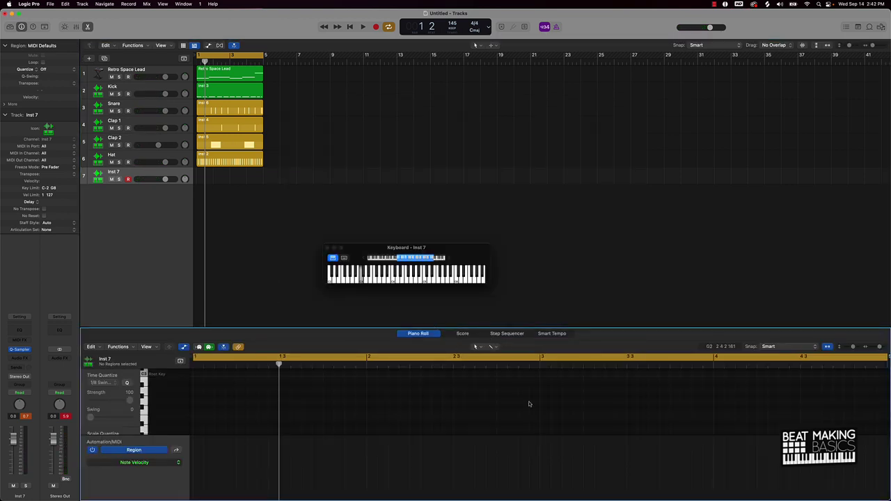
{"action": "scroll", "coordinate": [414, 393], "scroll_direction": "down", "scroll_amount": 10}
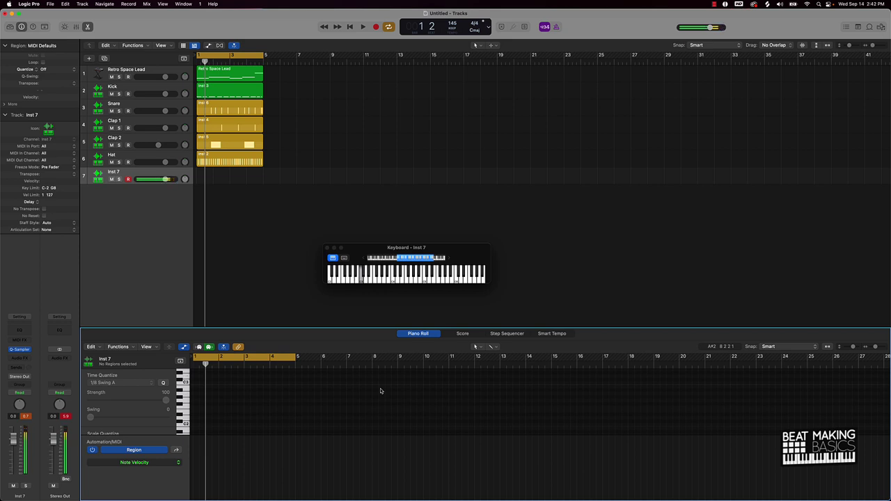
{"action": "key", "text": "r"}
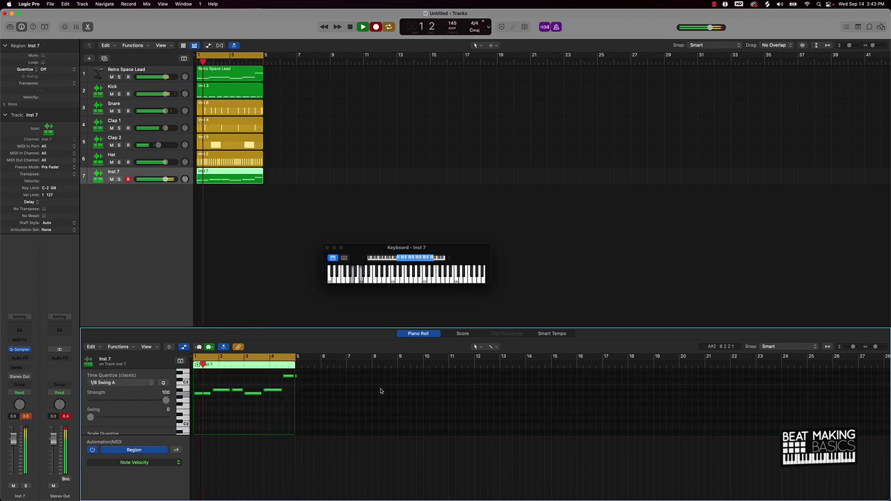
{"action": "scroll", "coordinate": [381, 391], "scroll_direction": "down", "scroll_amount": 2}
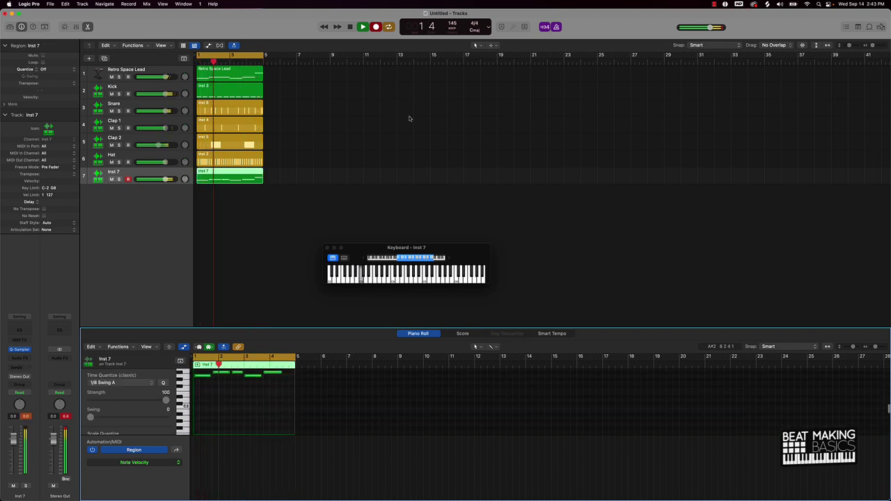
{"action": "left_click", "coordinate": [377, 28]}
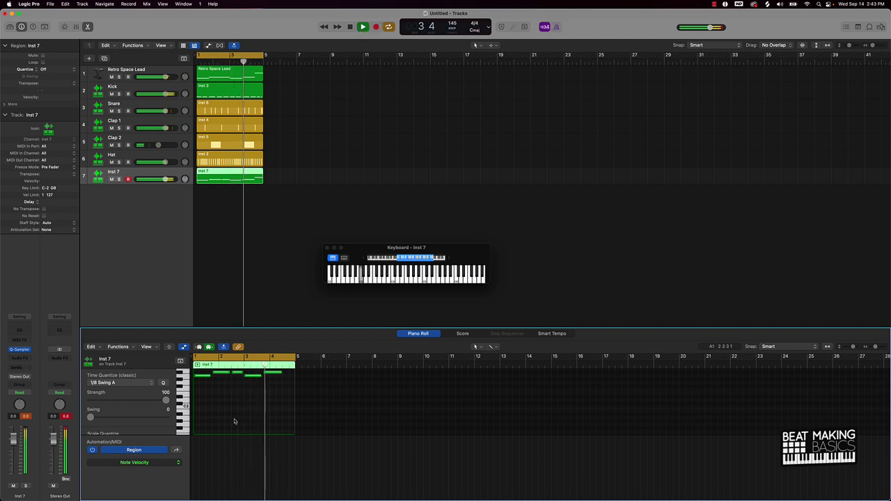
{"action": "key", "text": "super+a"}
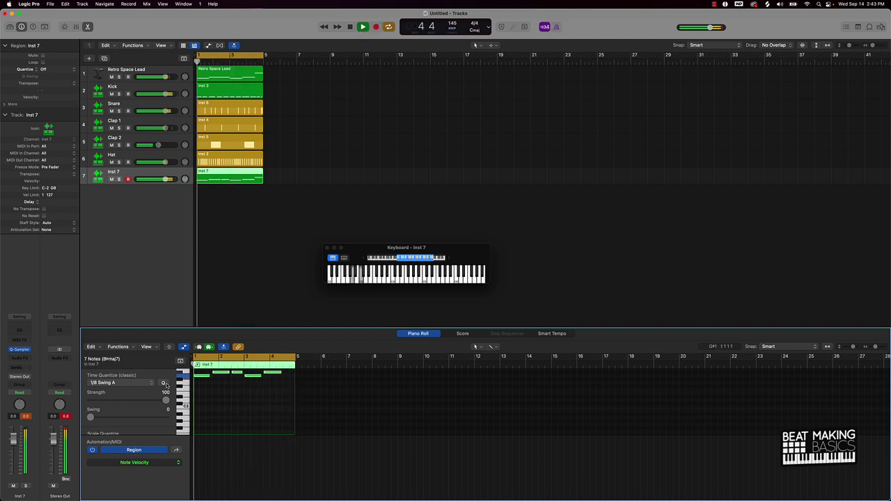
{"action": "scroll", "coordinate": [209, 390], "scroll_direction": "up", "scroll_amount": 5}
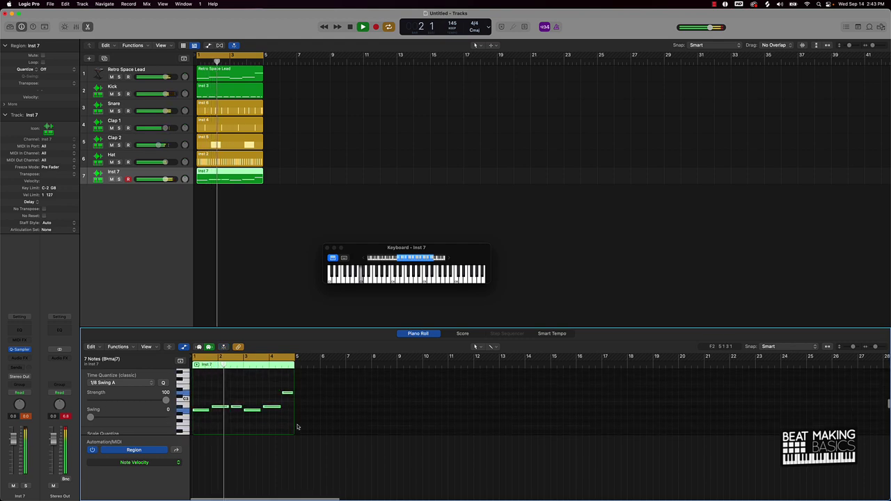
Step: Duplicate the Retro Space Lead track without its region and load the Retro Synth Pluck preset in the copy's Alchemy
{"action": "left_click", "coordinate": [94, 72]}
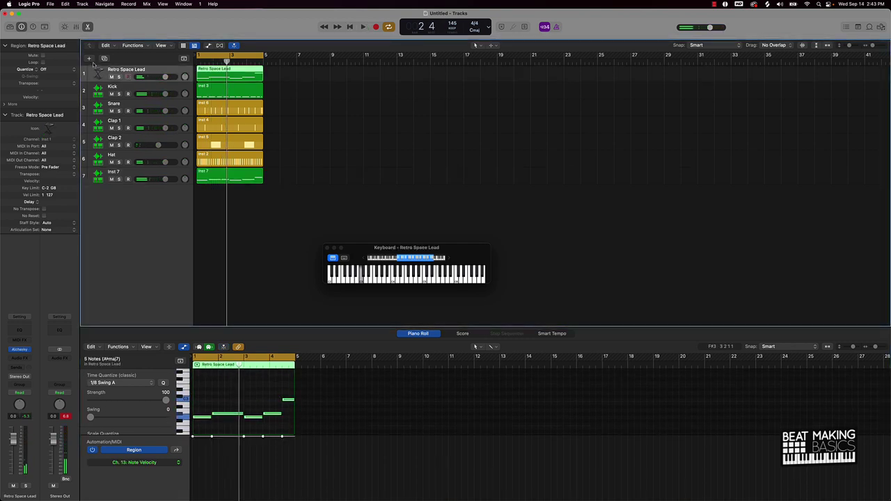
{"action": "key", "text": "super+d"}
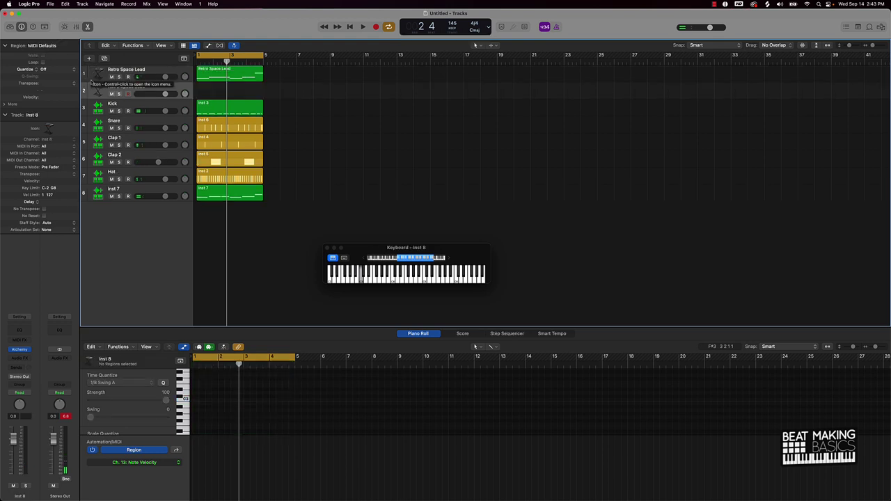
{"action": "left_click", "coordinate": [21, 350]}
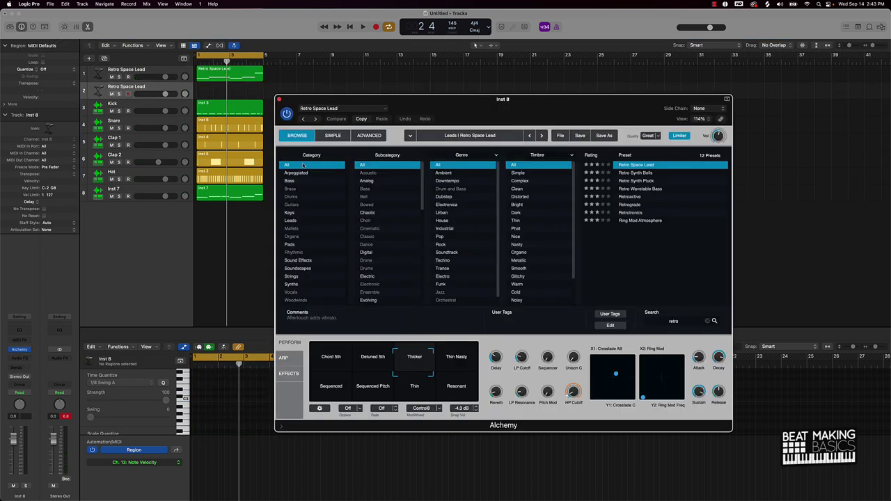
{"action": "left_click", "coordinate": [641, 181]}
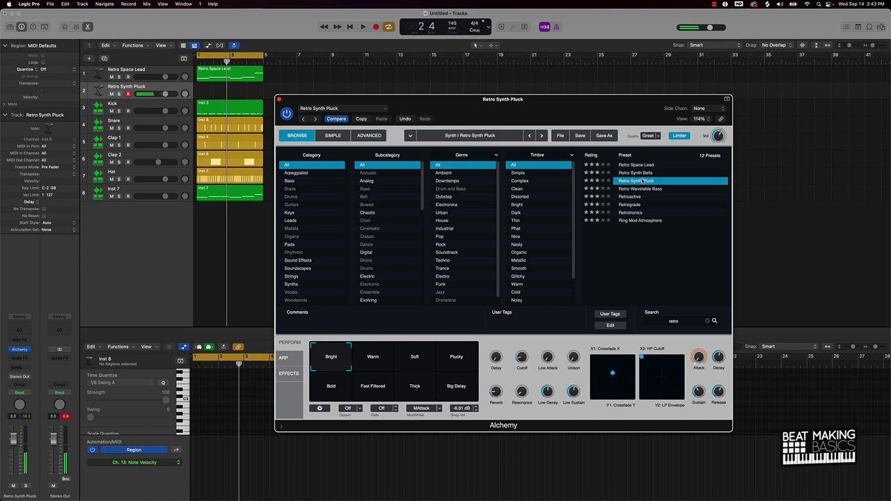
Step: Audition the Retroactive, Retrograde, Retrotronics and Retro Synth Bells presets in the duplicated track's Alchemy
{"action": "left_click", "coordinate": [631, 198]}
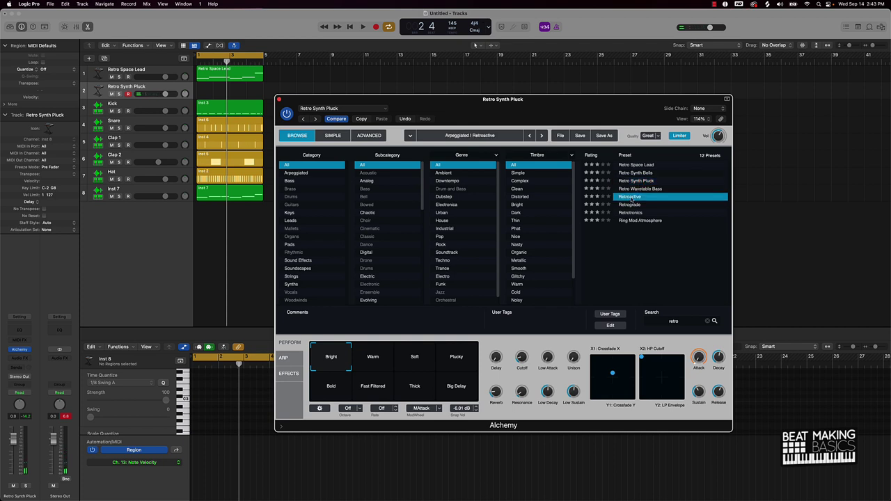
{"action": "left_click", "coordinate": [630, 204]}
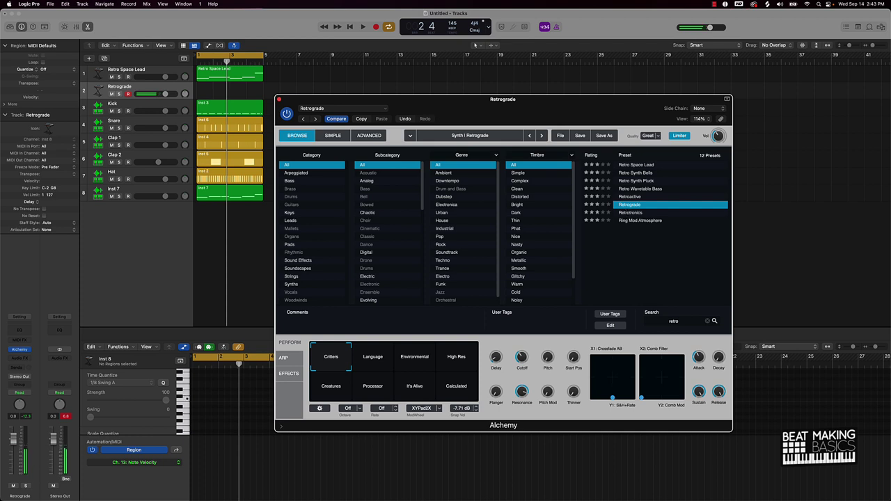
{"action": "left_click", "coordinate": [627, 213]}
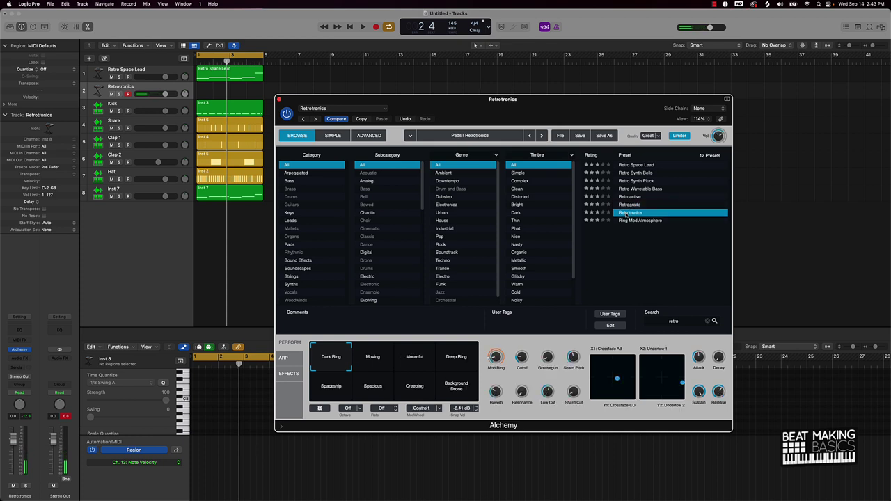
{"action": "left_click", "coordinate": [634, 174]}
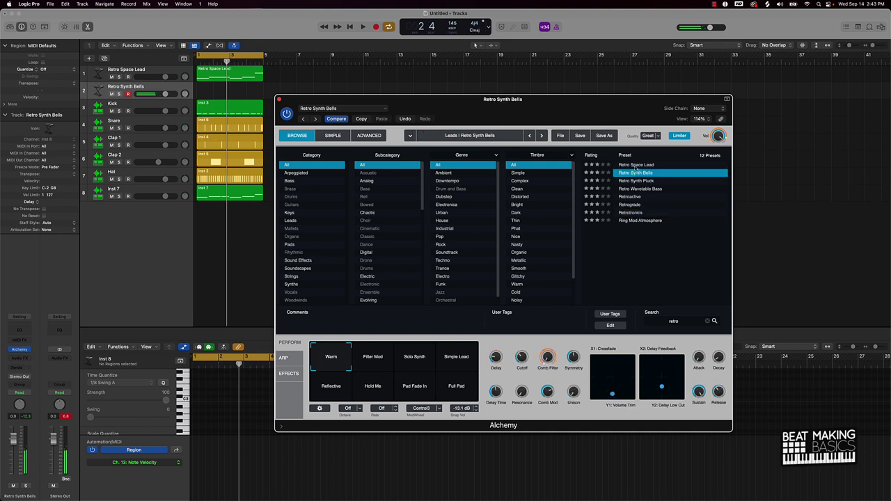
Step: Load the Retro Space Lead preset on the duplicated track, try it over the beat, and close the Alchemy window
{"action": "left_click", "coordinate": [636, 165]}
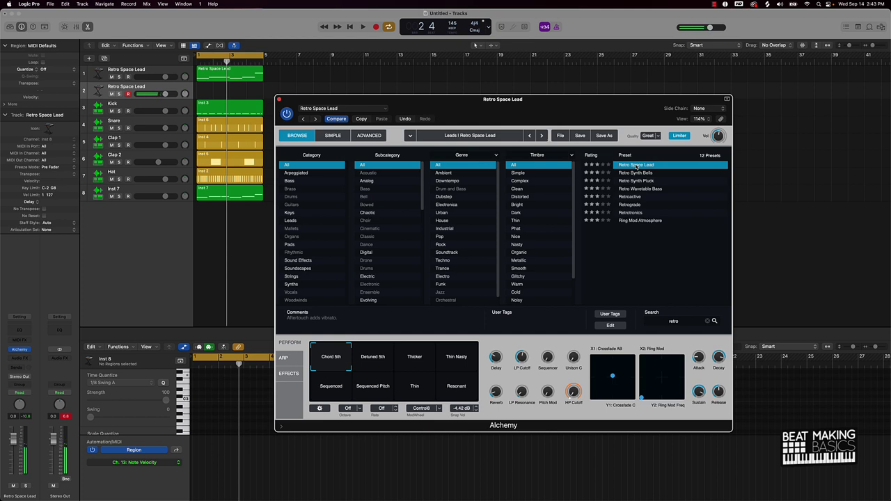
{"action": "key", "text": "space"}
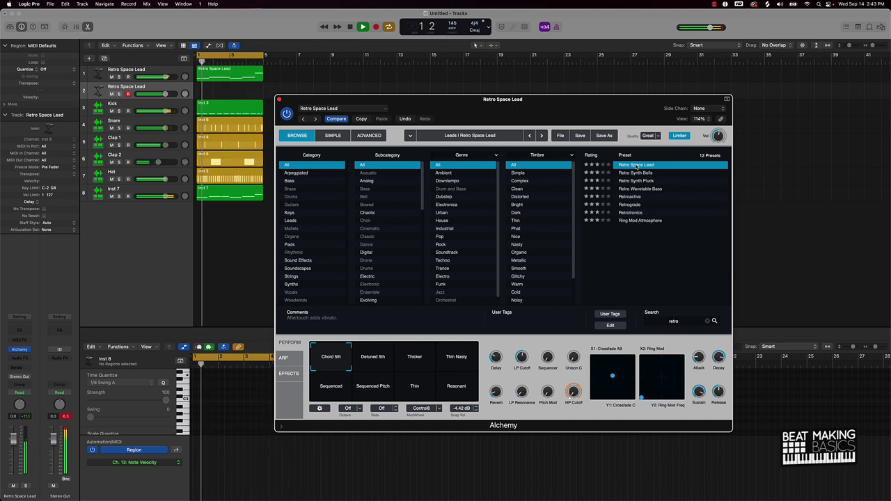
{"action": "key", "text": "space"}
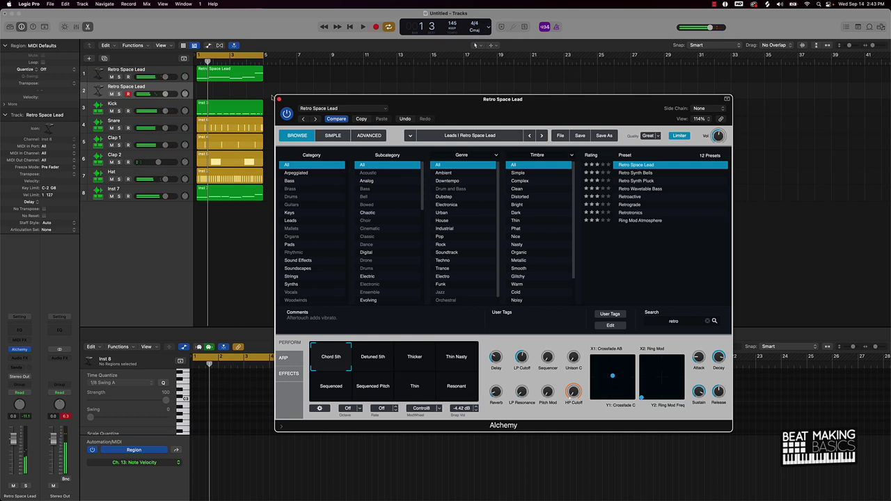
{"action": "left_click", "coordinate": [279, 99]}
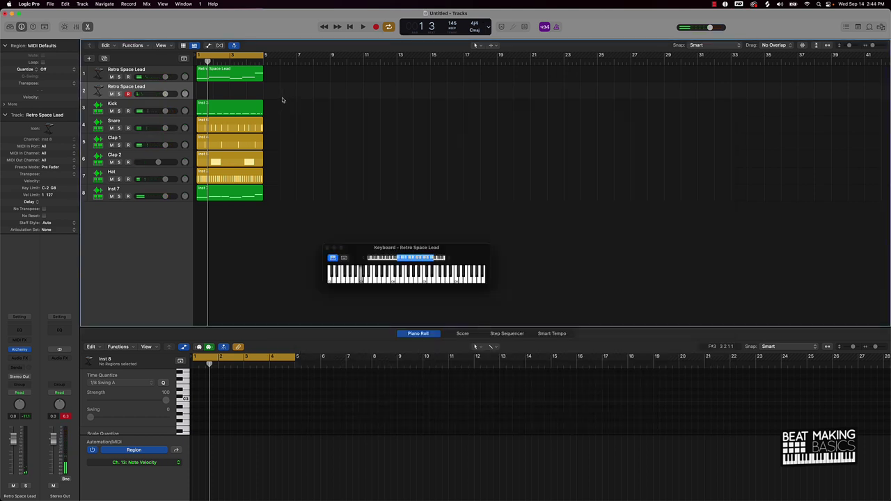
Step: Record a four-bar counter-melody on the second Retro Space Lead track and play it back with its notes shown in the Piano Roll
{"action": "key", "text": "space"}
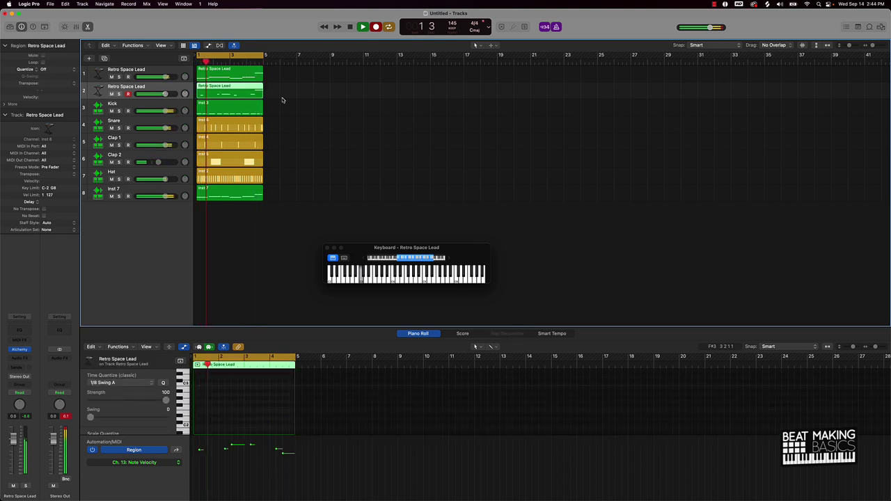
{"action": "scroll", "coordinate": [283, 100], "scroll_direction": "right", "scroll_amount": 1}
{"action": "key", "text": "r"}
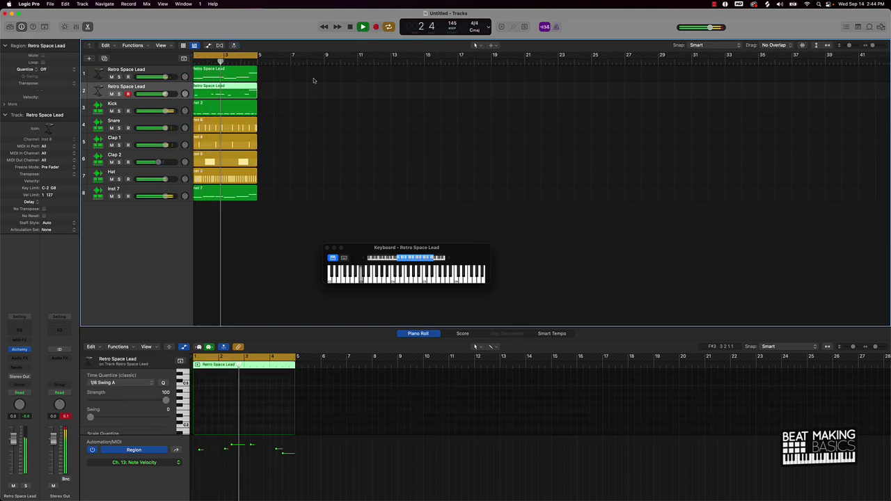
{"action": "key", "text": "e"}
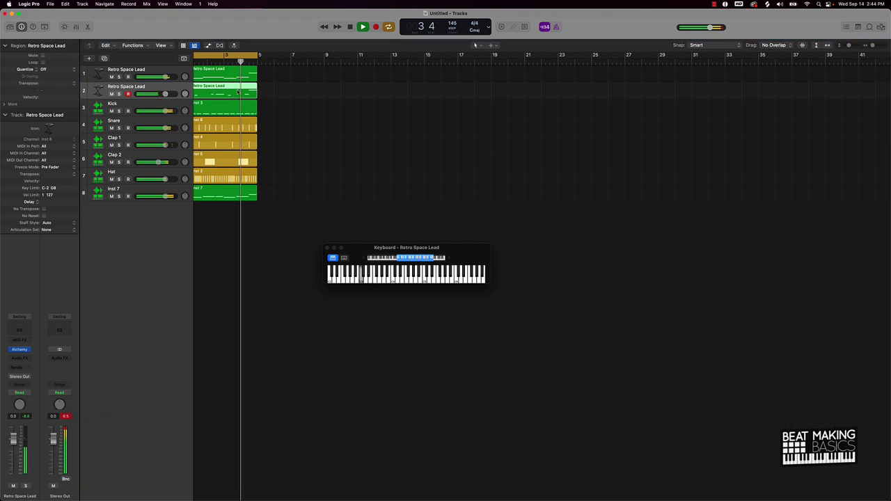
{"action": "key", "text": "e"}
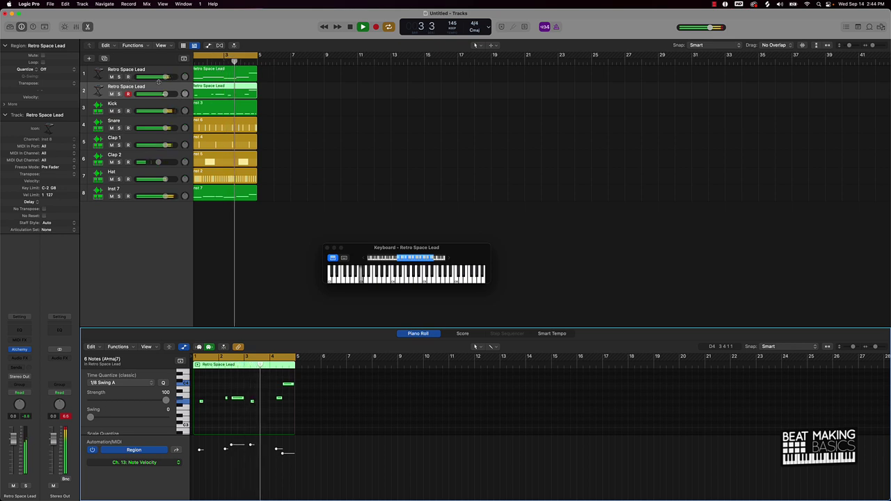
{"action": "key", "text": "space"}
Step: Try to lower the two notes in bar 2 of the new Retro Space Lead region by one semitone
{"action": "left_click", "coordinate": [232, 417]}
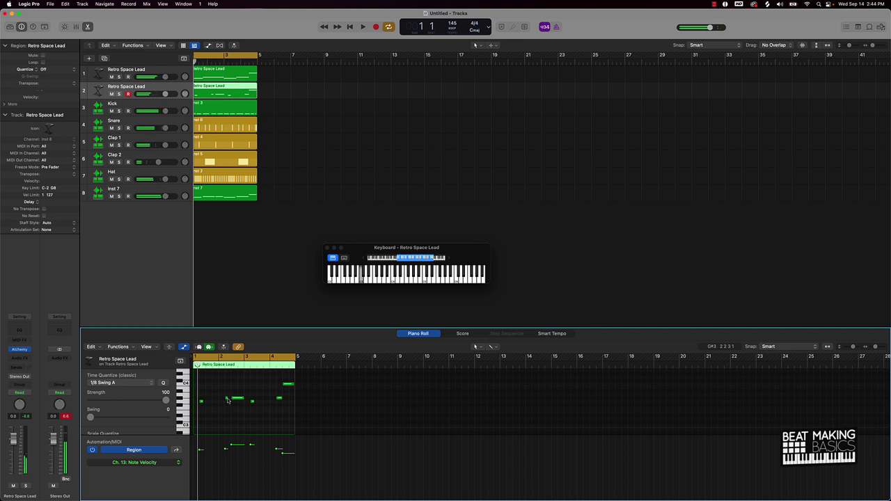
{"action": "left_click_drag", "start_coordinate": [224, 406], "coordinate": [235, 398]}
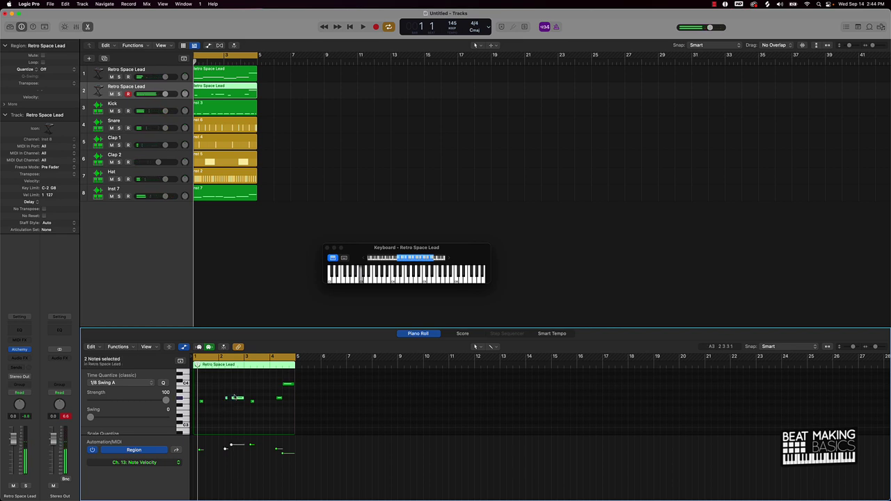
{"action": "key", "text": "alt+Down"}
{"action": "left_click", "coordinate": [235, 406]}
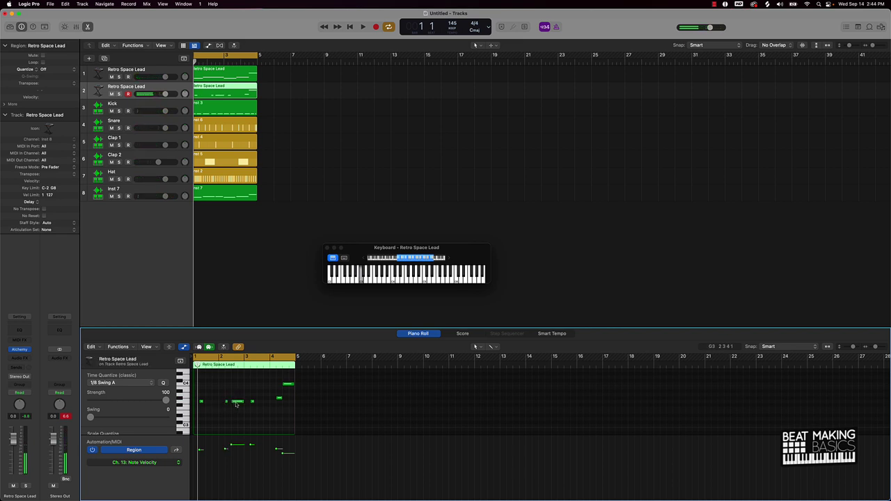
{"action": "mouse_move", "coordinate": [236, 402]}
{"action": "left_mouse_down"}
{"action": "mouse_move", "coordinate": [230, 399]}
{"action": "mouse_move", "coordinate": [244, 402]}
{"action": "left_mouse_up"}
{"action": "key", "text": "ctrl+m"}
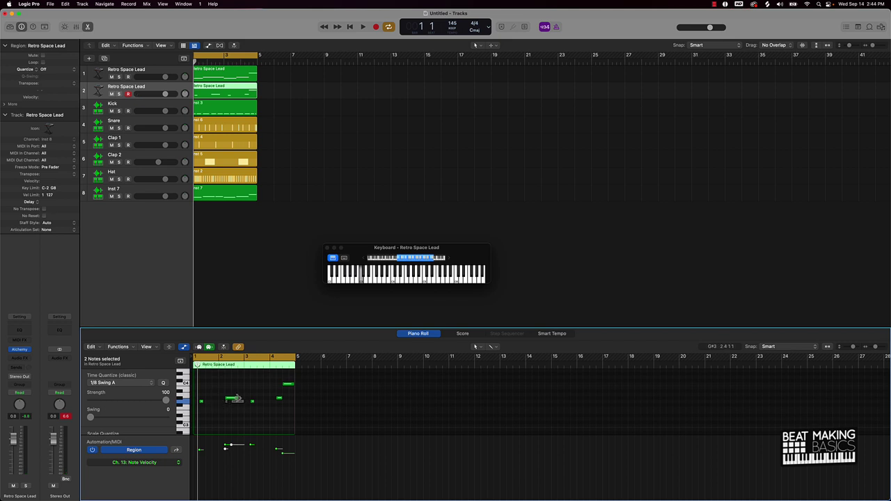
Step: Play the beat with the lowered notes, undo the last note transposition, and stop playback
{"action": "left_click", "coordinate": [240, 416]}
{"action": "key", "text": "space"}
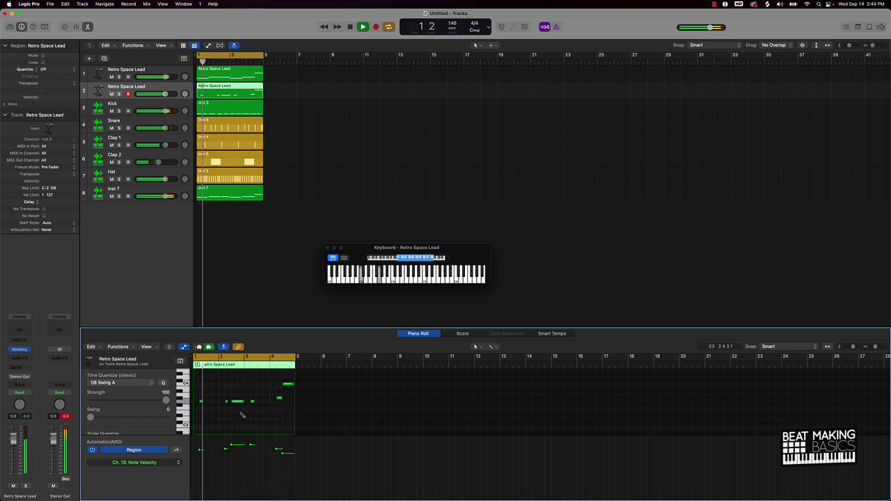
{"action": "key", "text": "super+z"}
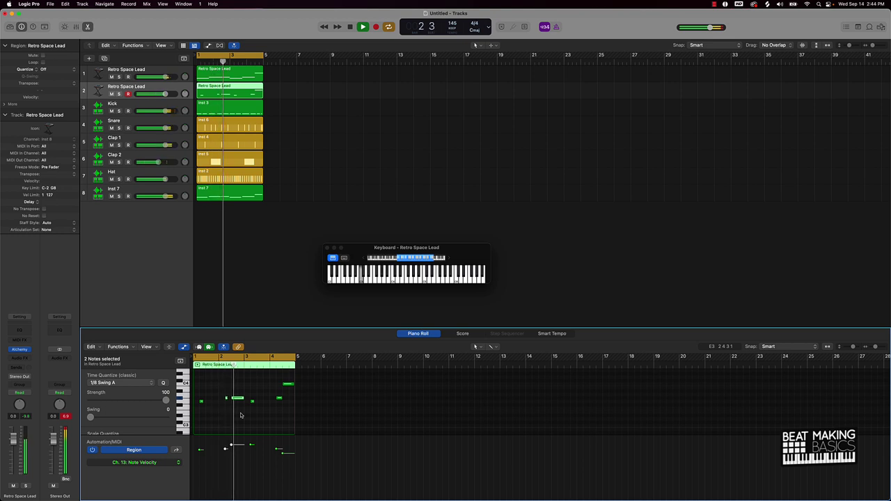
{"action": "key", "text": "space"}
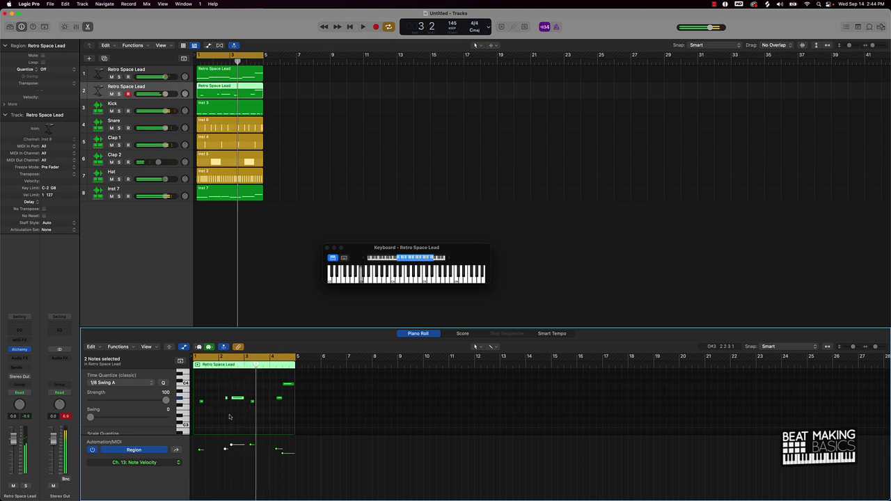
{"action": "left_click", "coordinate": [237, 413]}
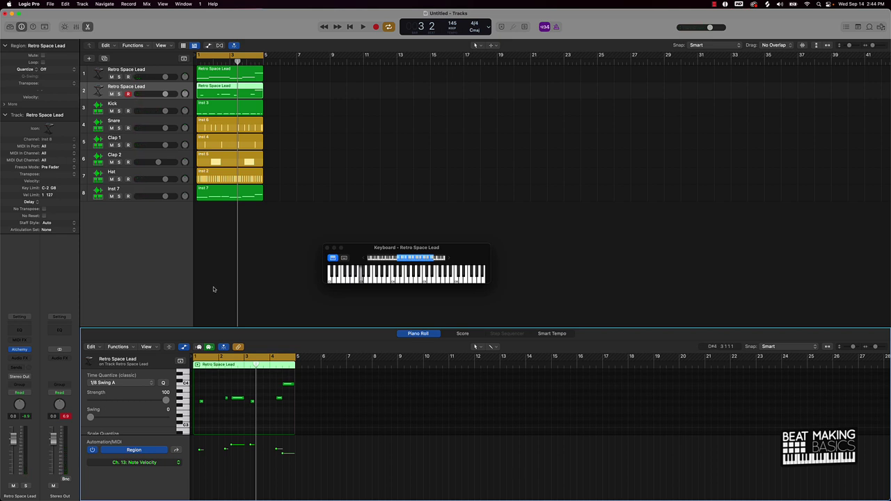
Step: Close the Piano Roll, and rename the Inst 7 track as 808 and the first Retro Space Lead track as Retro Space Lead 2
{"action": "key", "text": "p"}
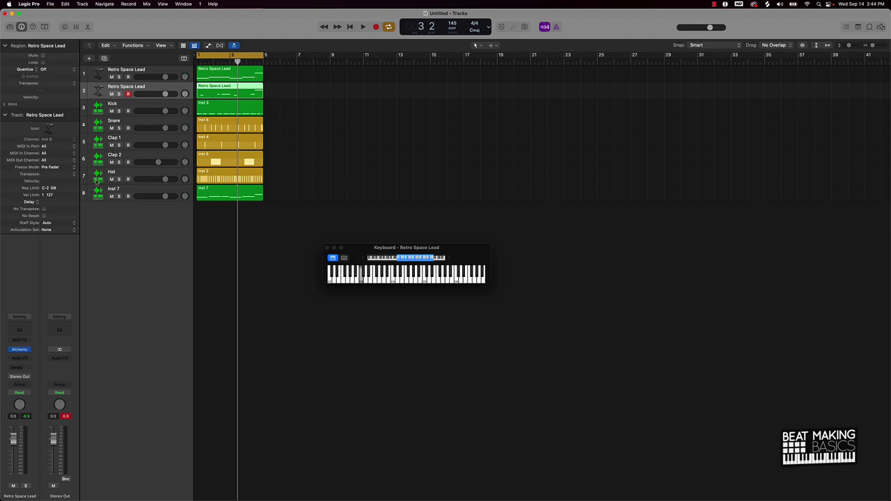
{"action": "double_click", "coordinate": [113, 189]}
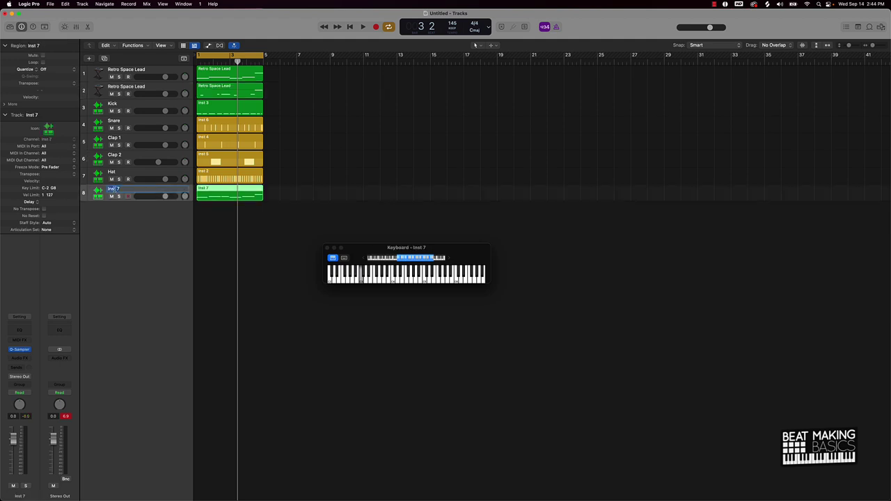
{"action": "type", "text": "808"}
{"action": "key", "text": "Return"}
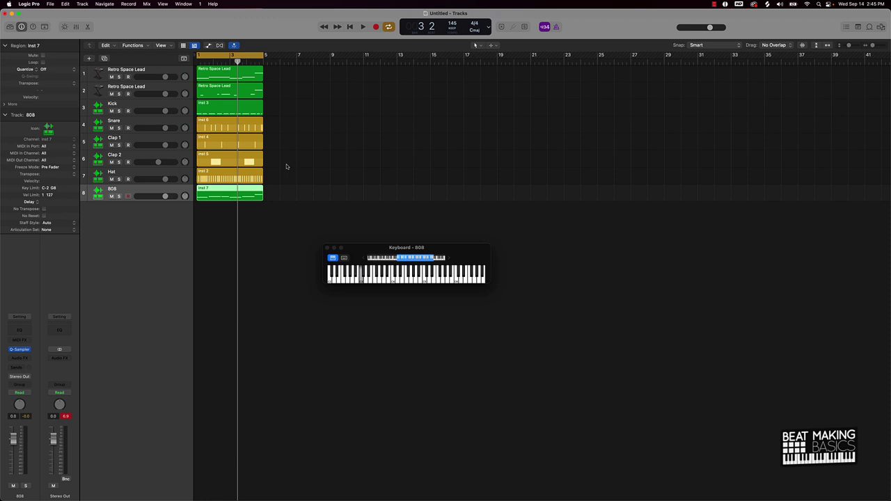
{"action": "double_click", "coordinate": [133, 71]}
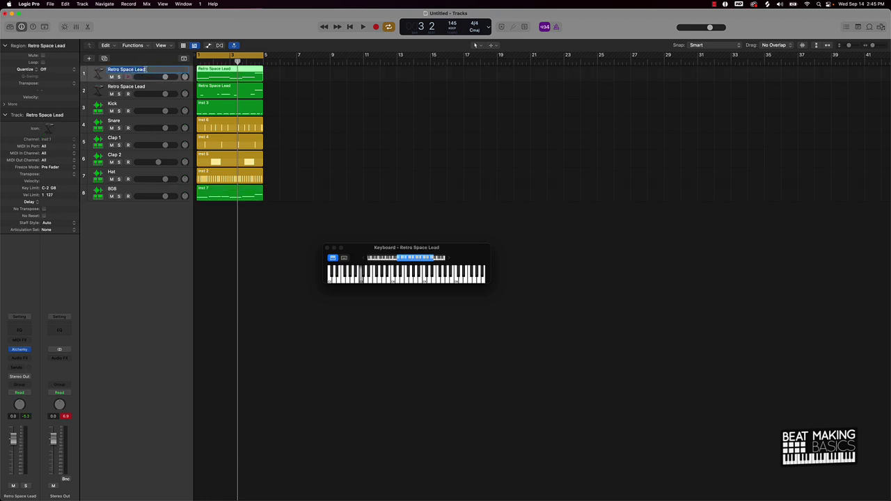
{"action": "type", "text": "2"}
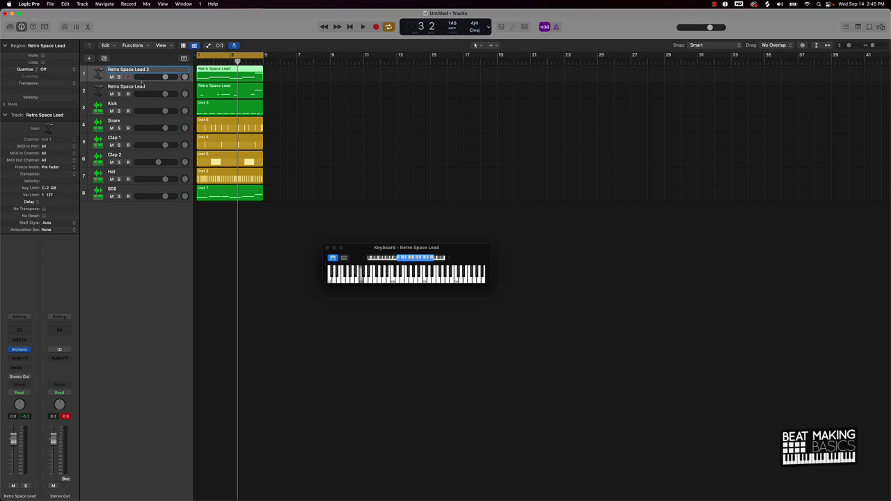